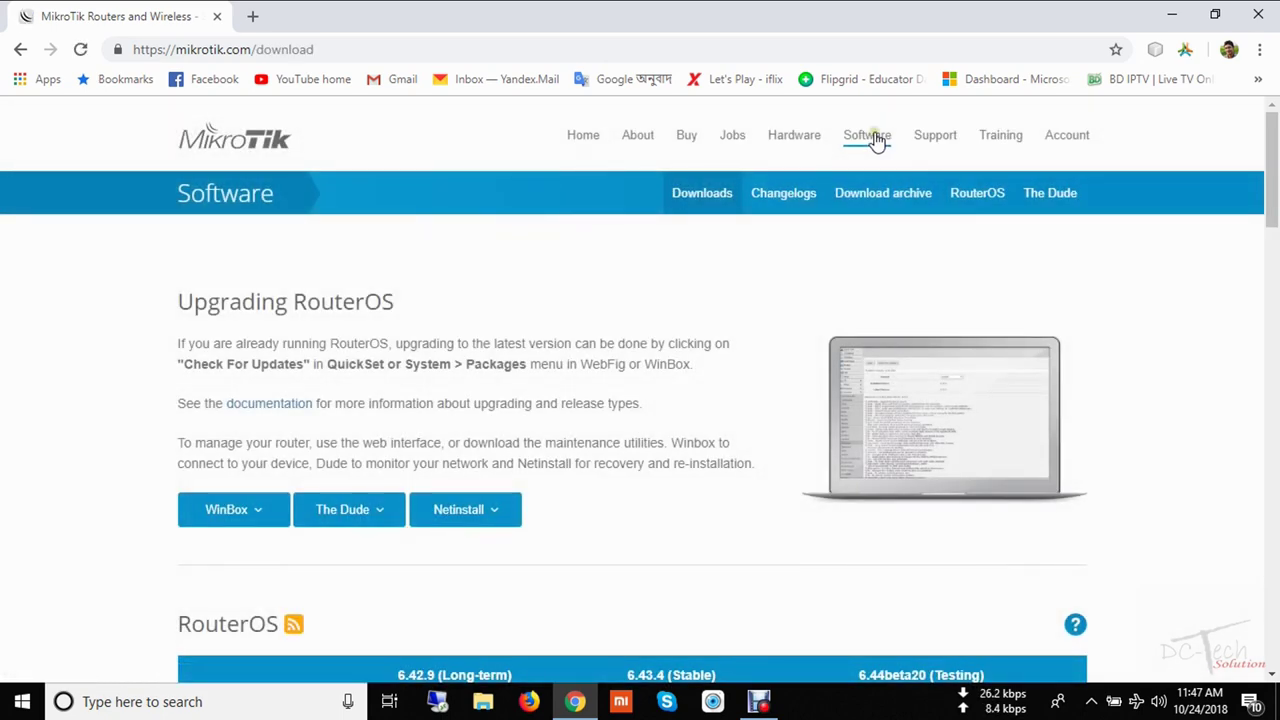
Look through the RouterOS download list on the MikroTik site down to the X86 CD Image, and minimize the browser.
scroll(409, 380, down, 4)
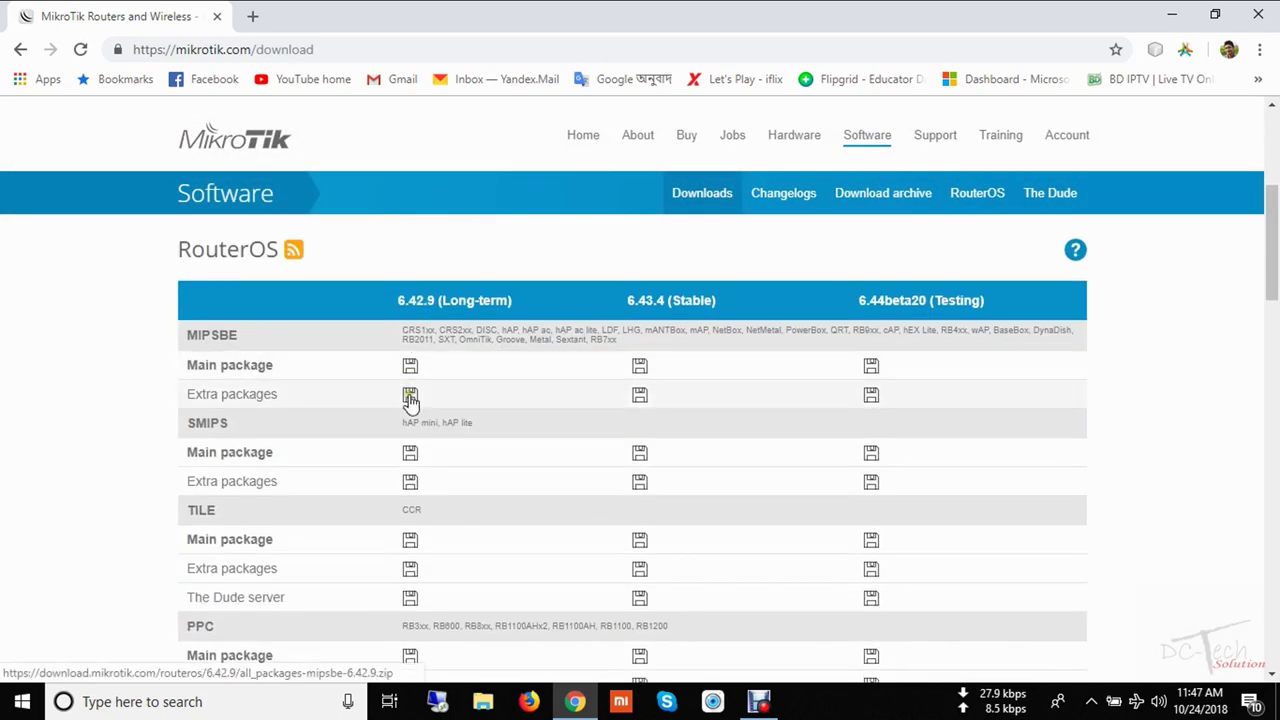
scroll(650, 474, down, 4)
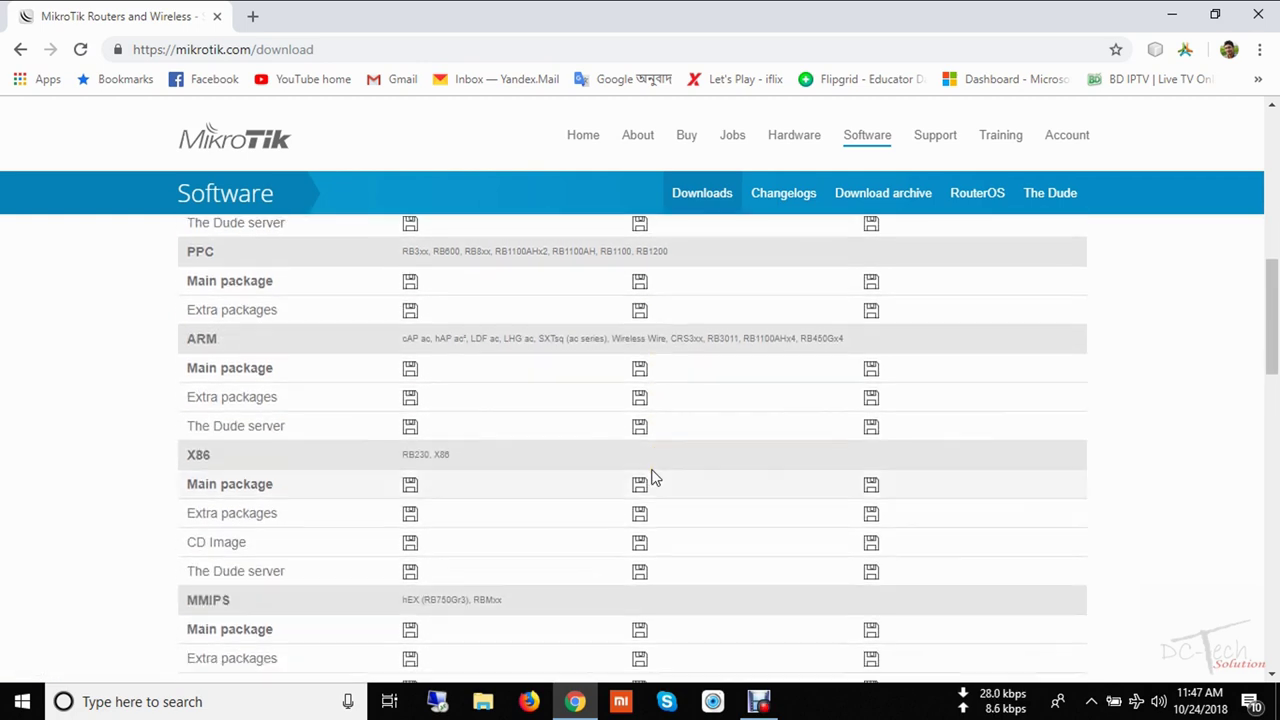
scroll(650, 474, down, 3)
scroll(650, 474, up, 1)
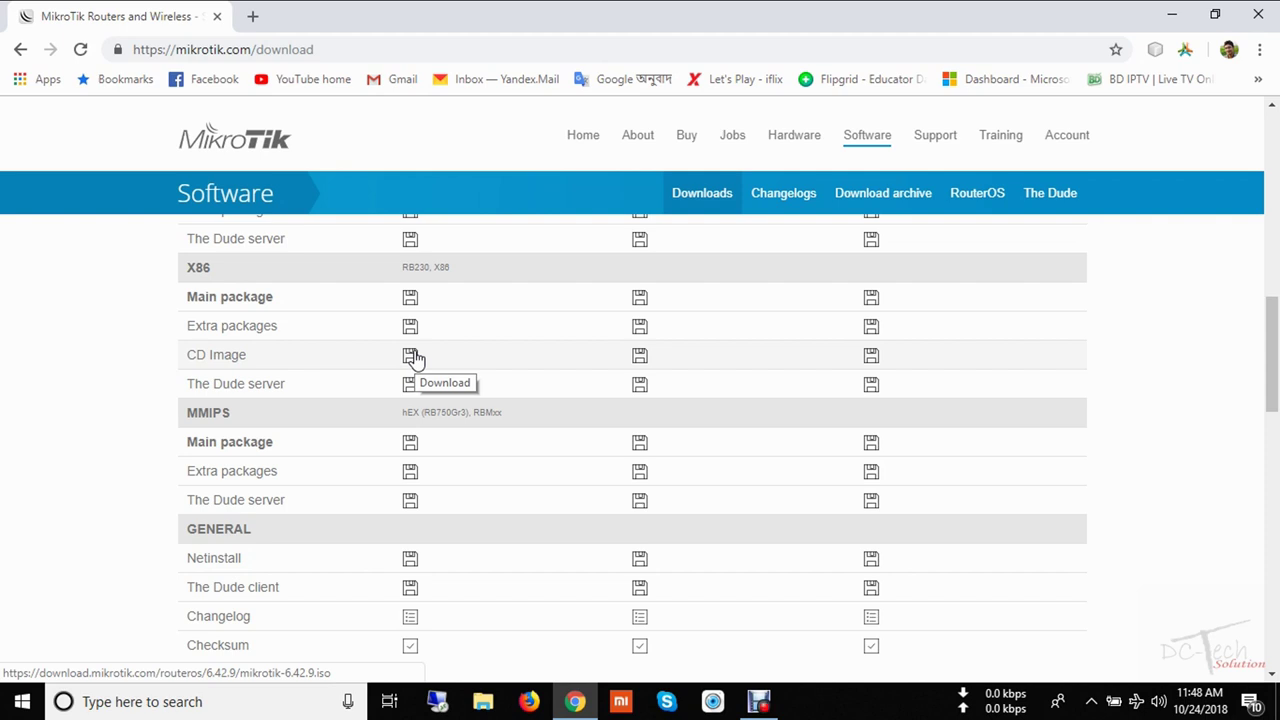
click(1179, 12)
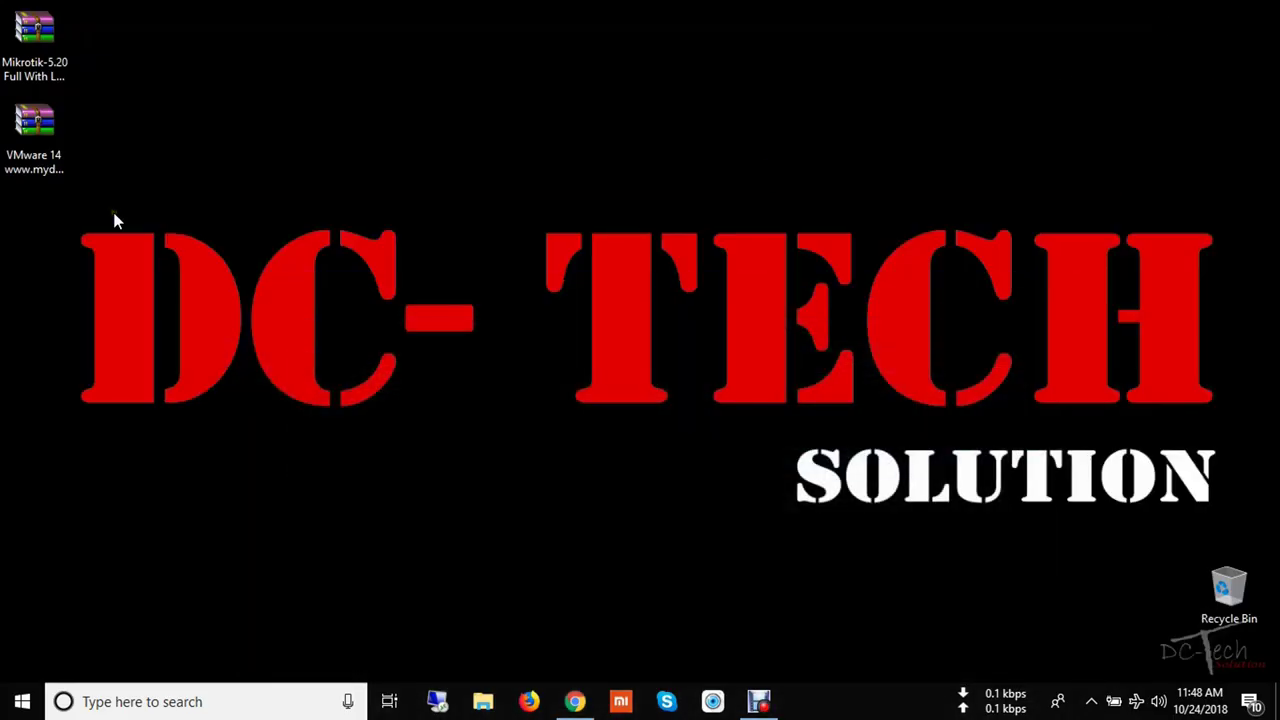
Move the Mikrotik-5.20 archive aside on the desktop and extract the VMware 14 archive into its own folder.
click(47, 36)
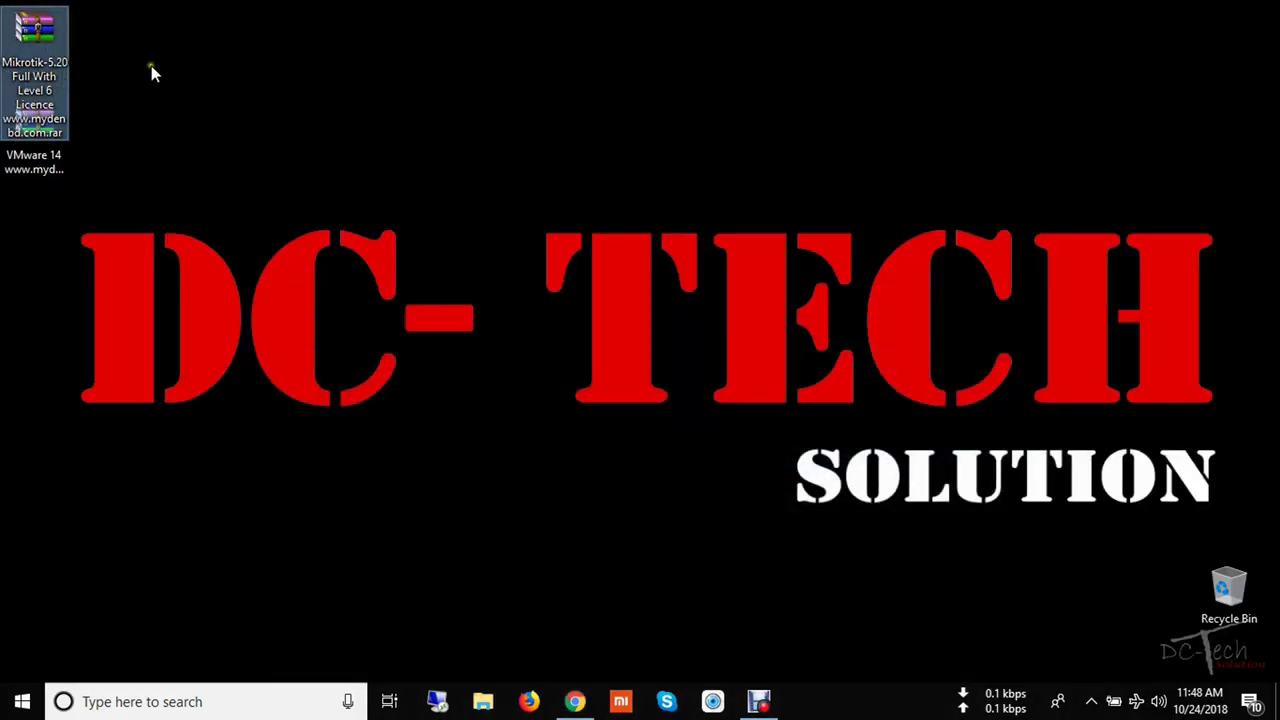
drag(50, 34, 176, 97)
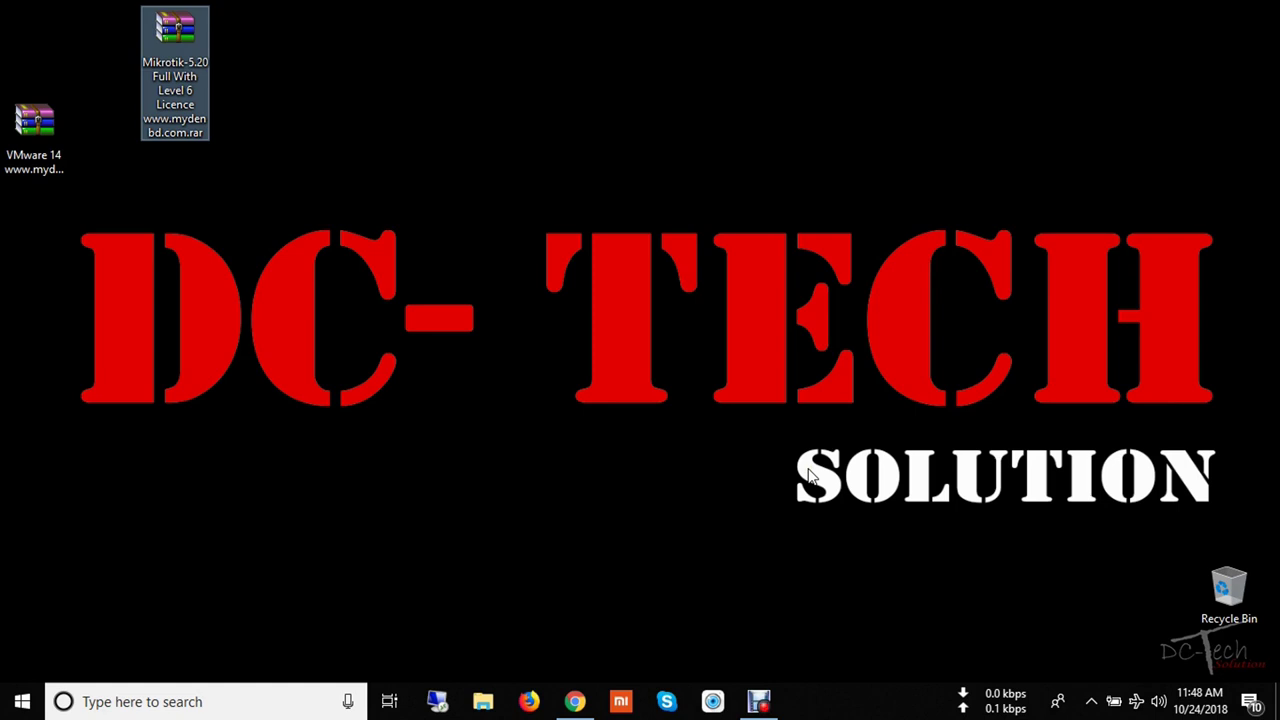
click(38, 150)
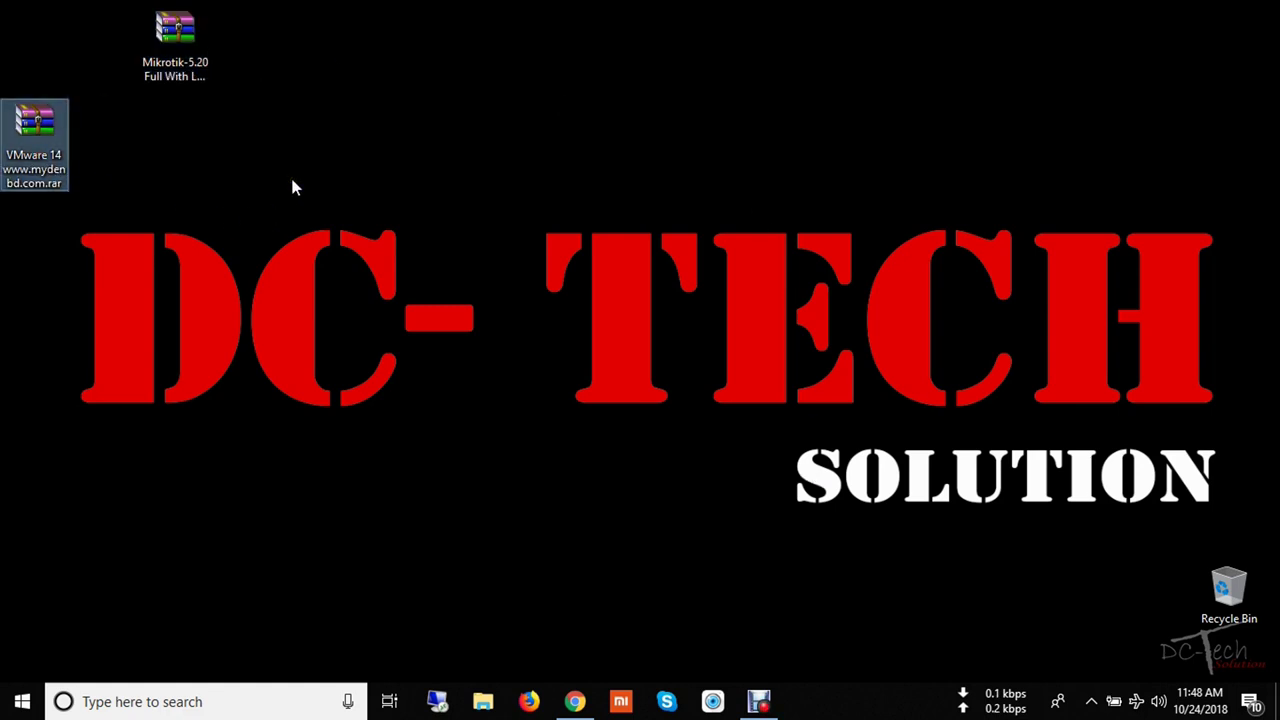
right_click(30, 137)
click(155, 258)
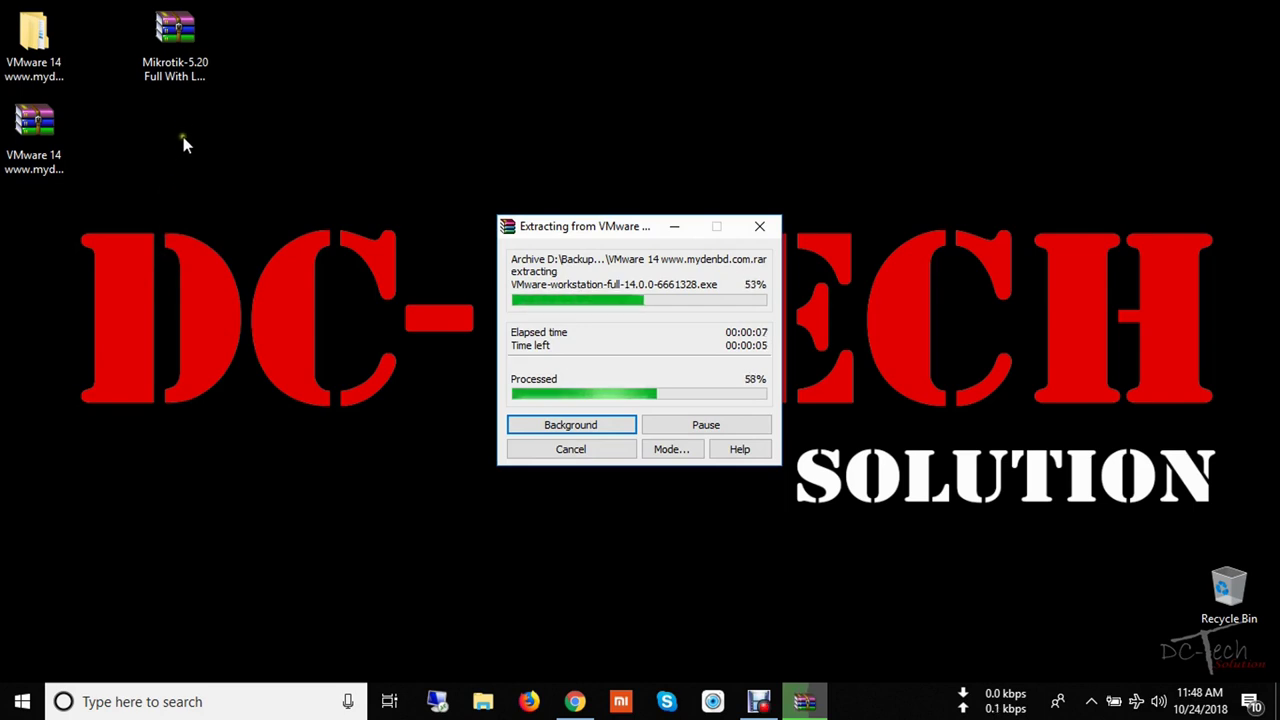
Extract the Mikrotik-5.20 archive into its own folder on the desktop and open that folder.
right_click(175, 64)
click(221, 181)
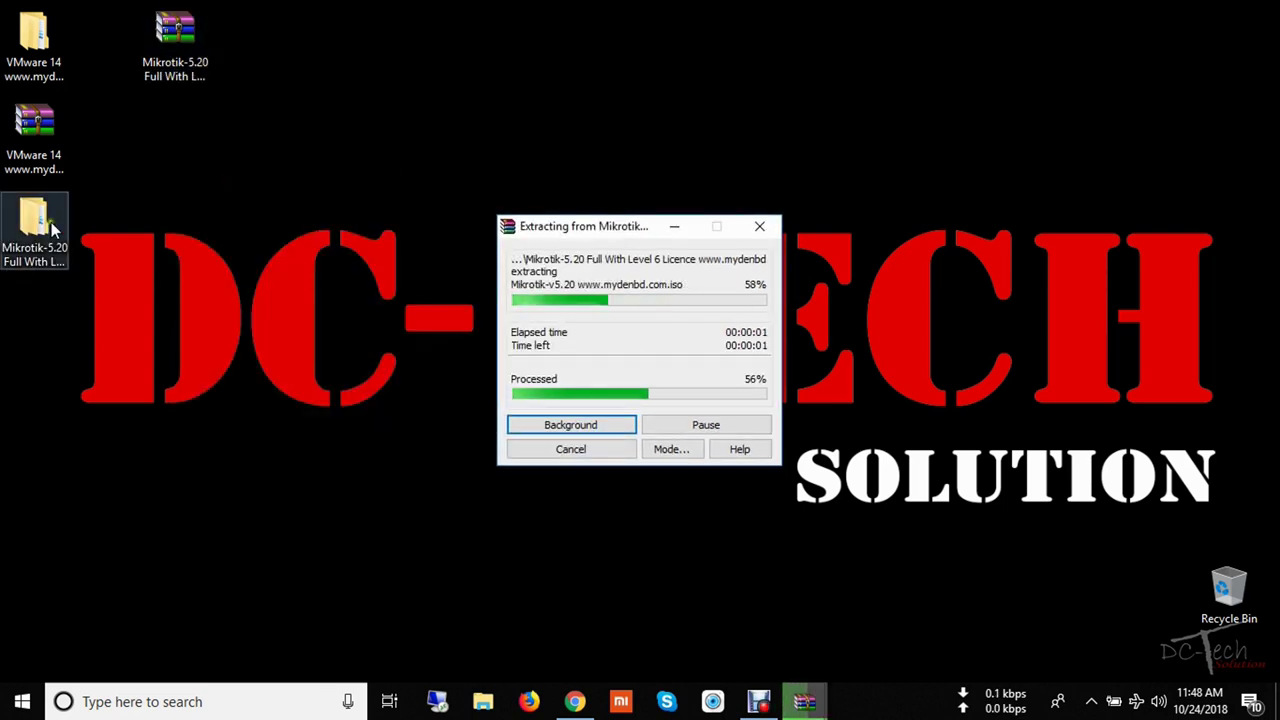
click(48, 225)
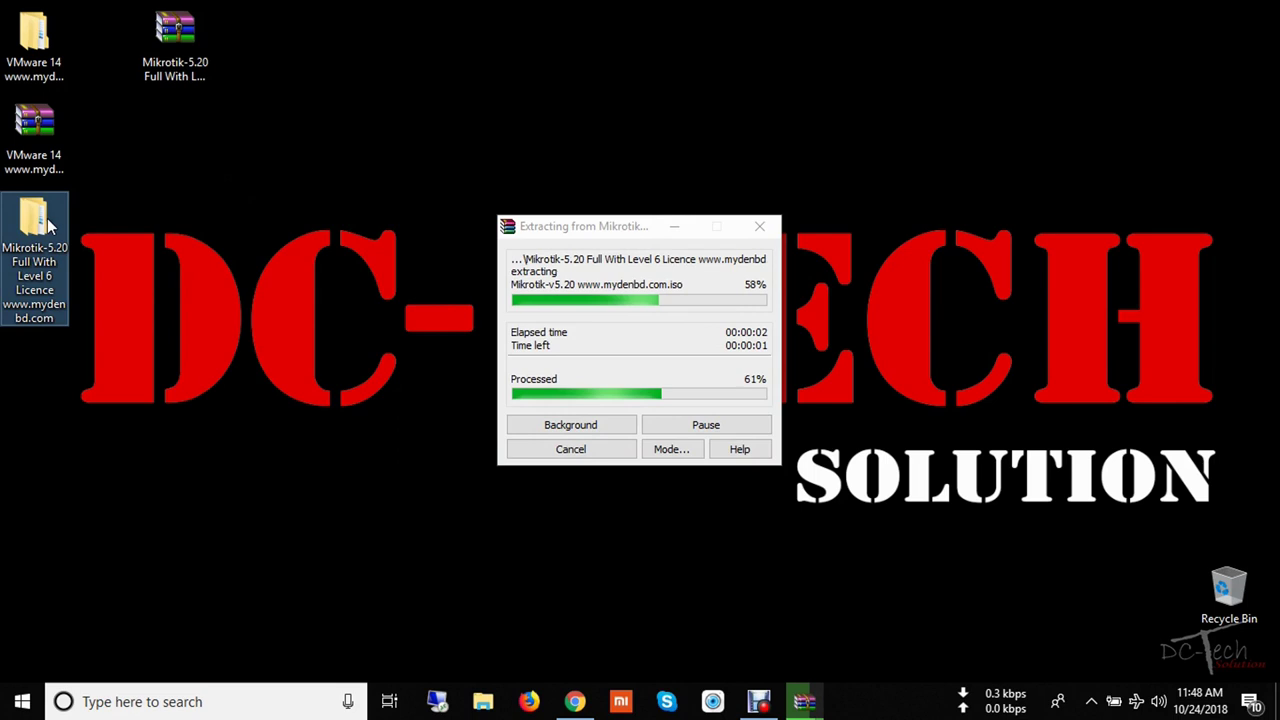
click(604, 265)
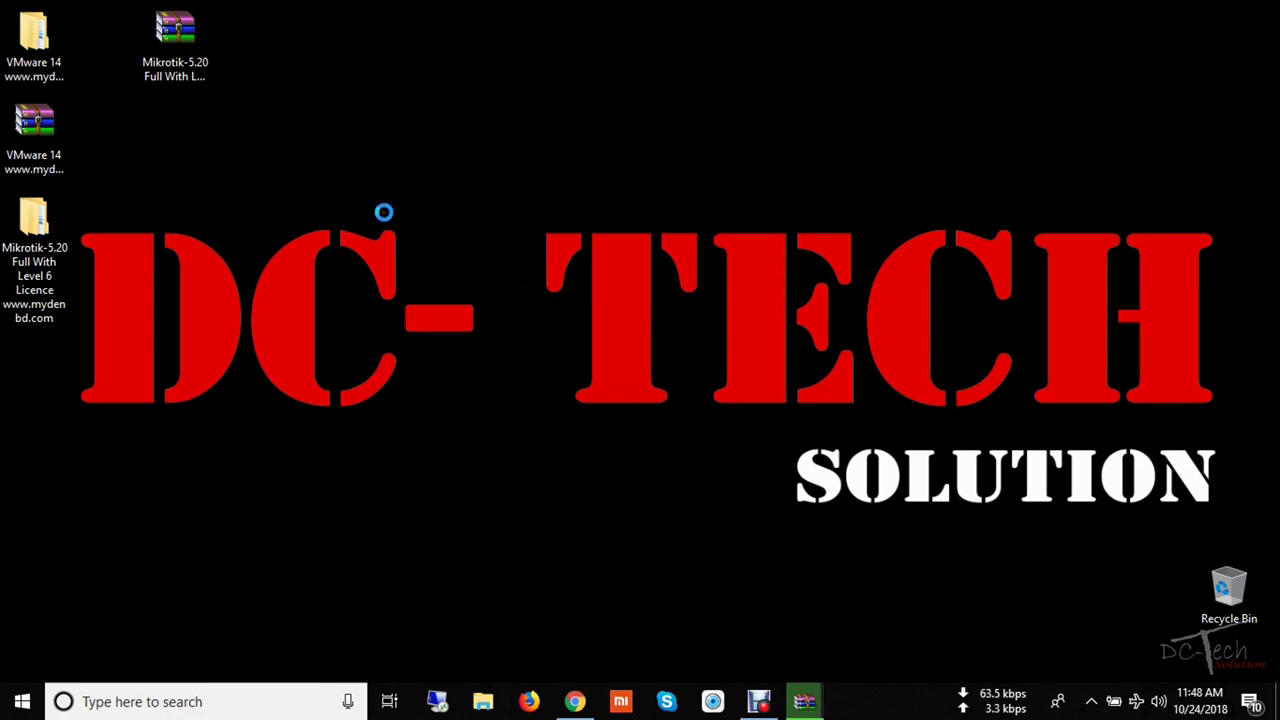
right_click(384, 212)
click(377, 209)
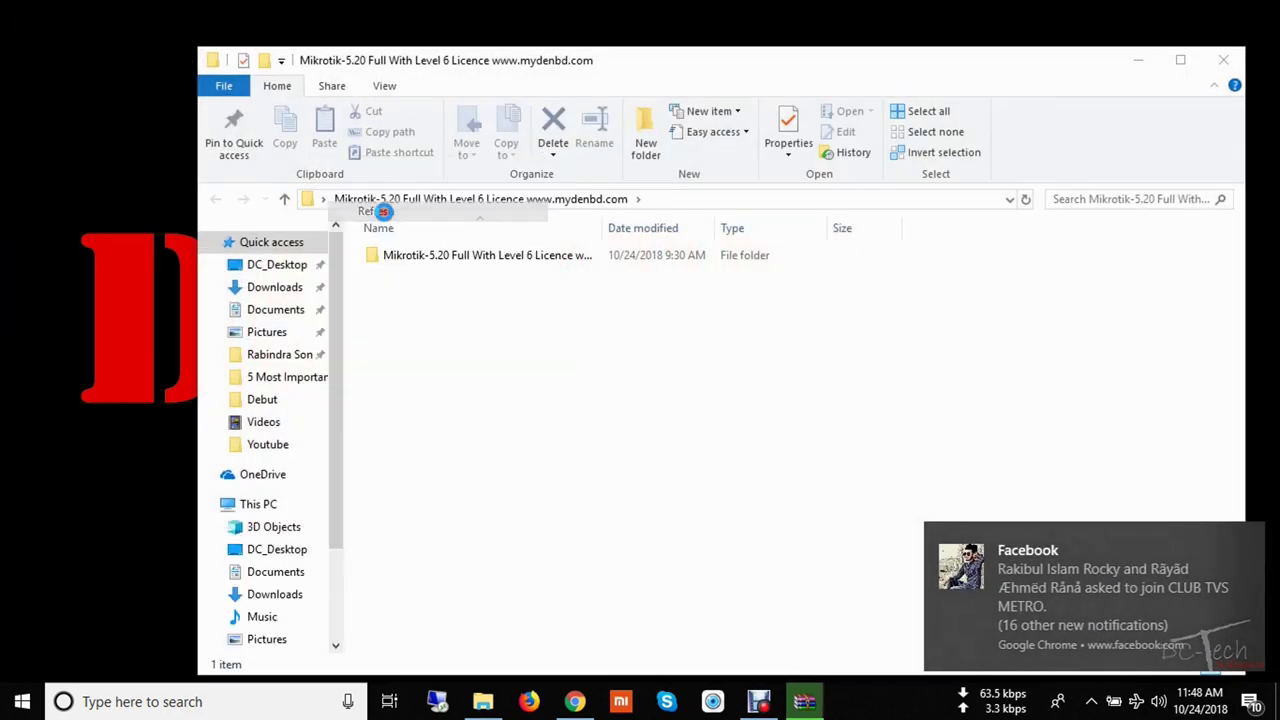
Inspect the ISO file and the Licence level 6 folder inside the extracted Mikrotik-5.20 folder, and close the window.
double_click(444, 260)
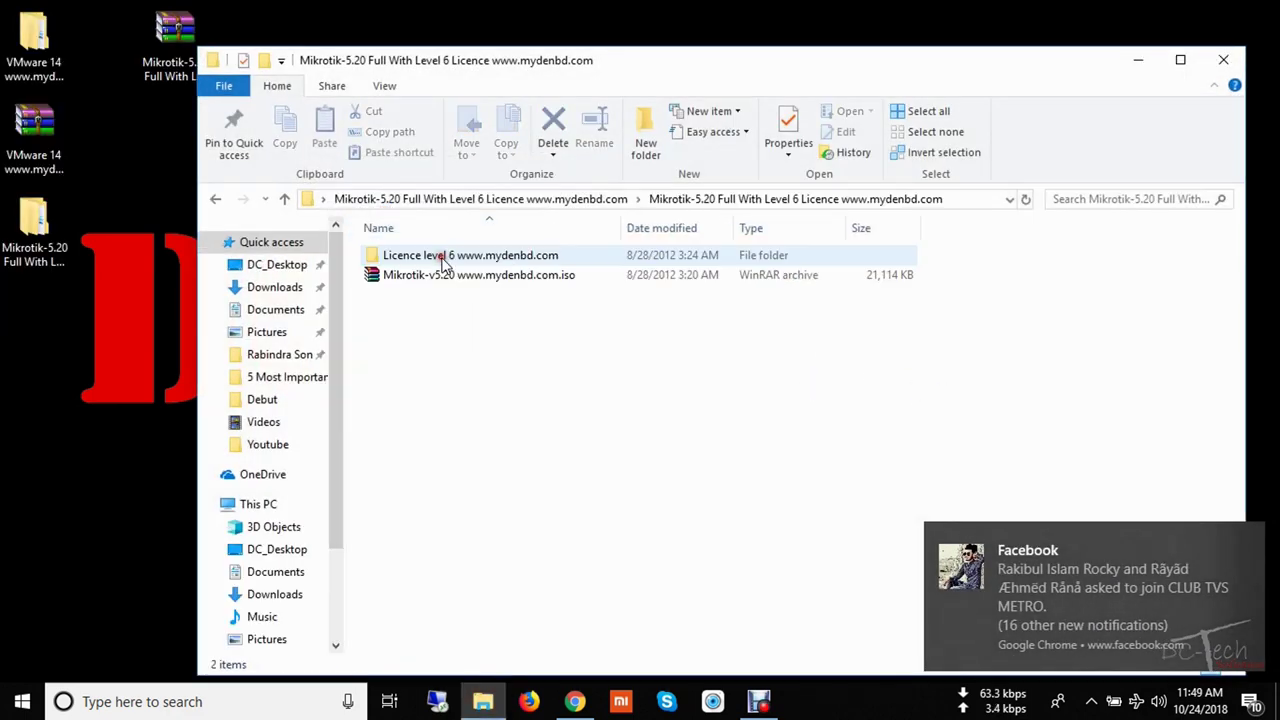
click(505, 280)
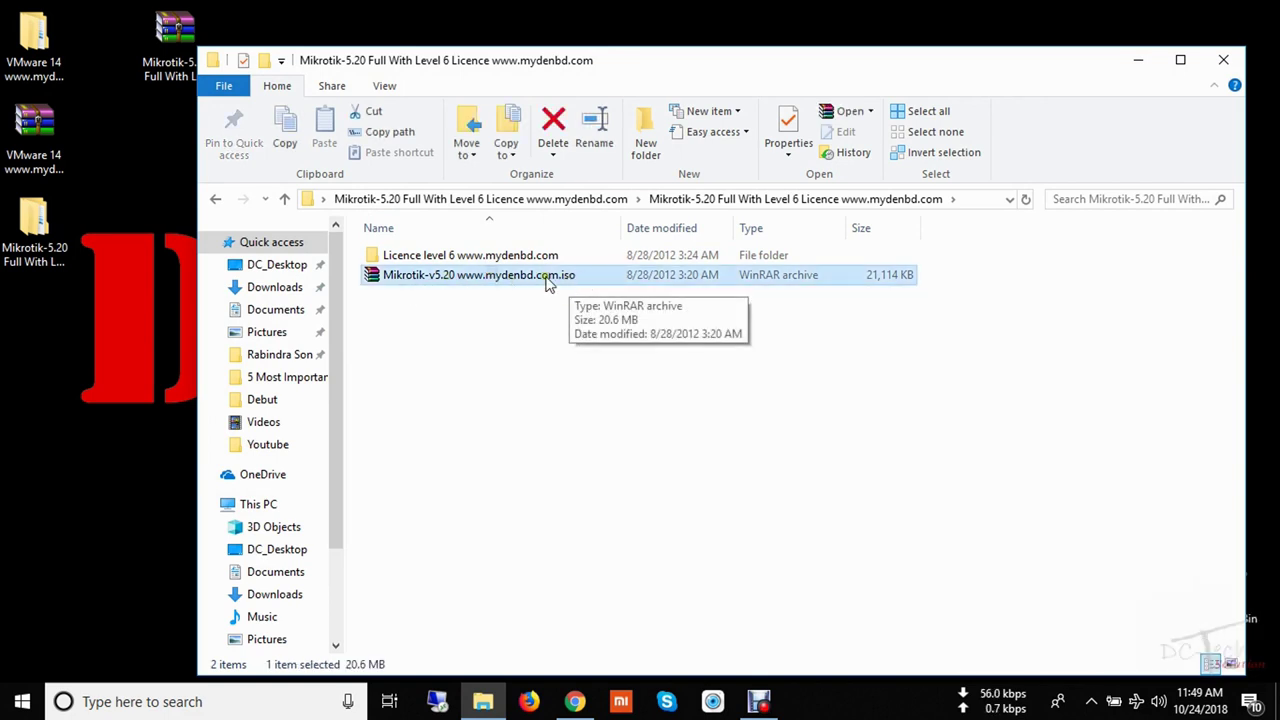
click(444, 258)
double_click(444, 258)
click(440, 256)
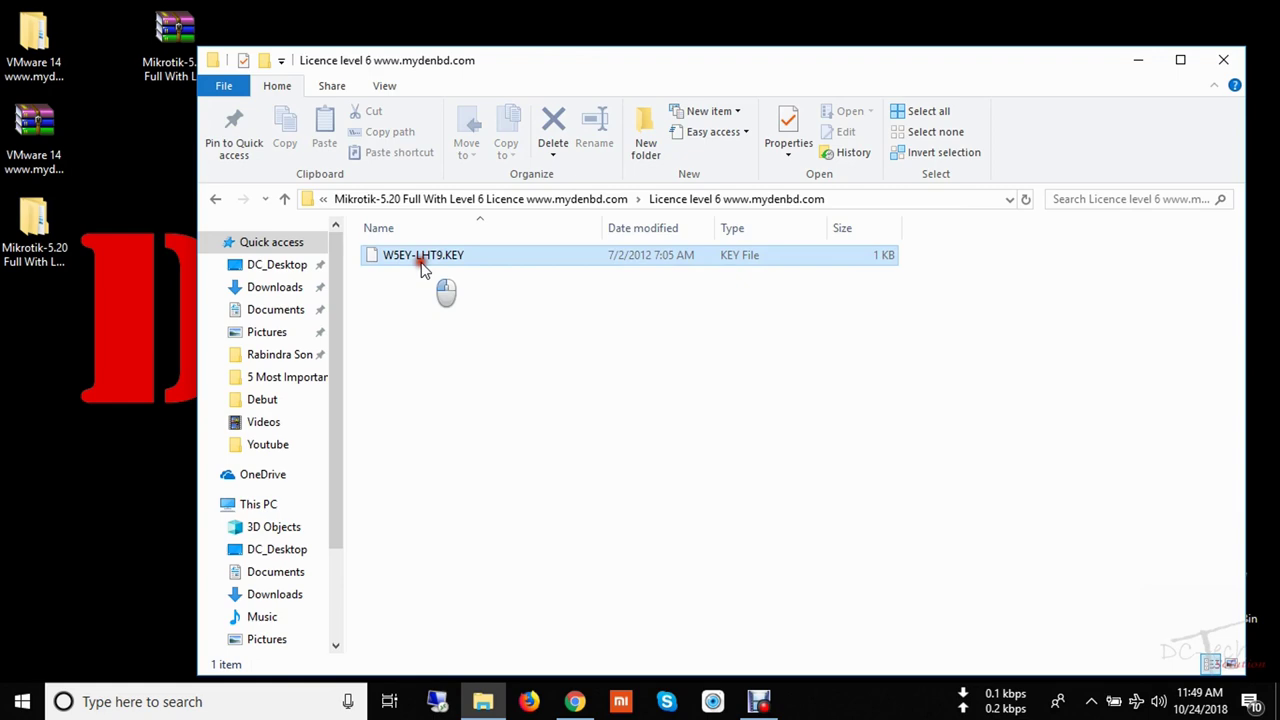
click(620, 348)
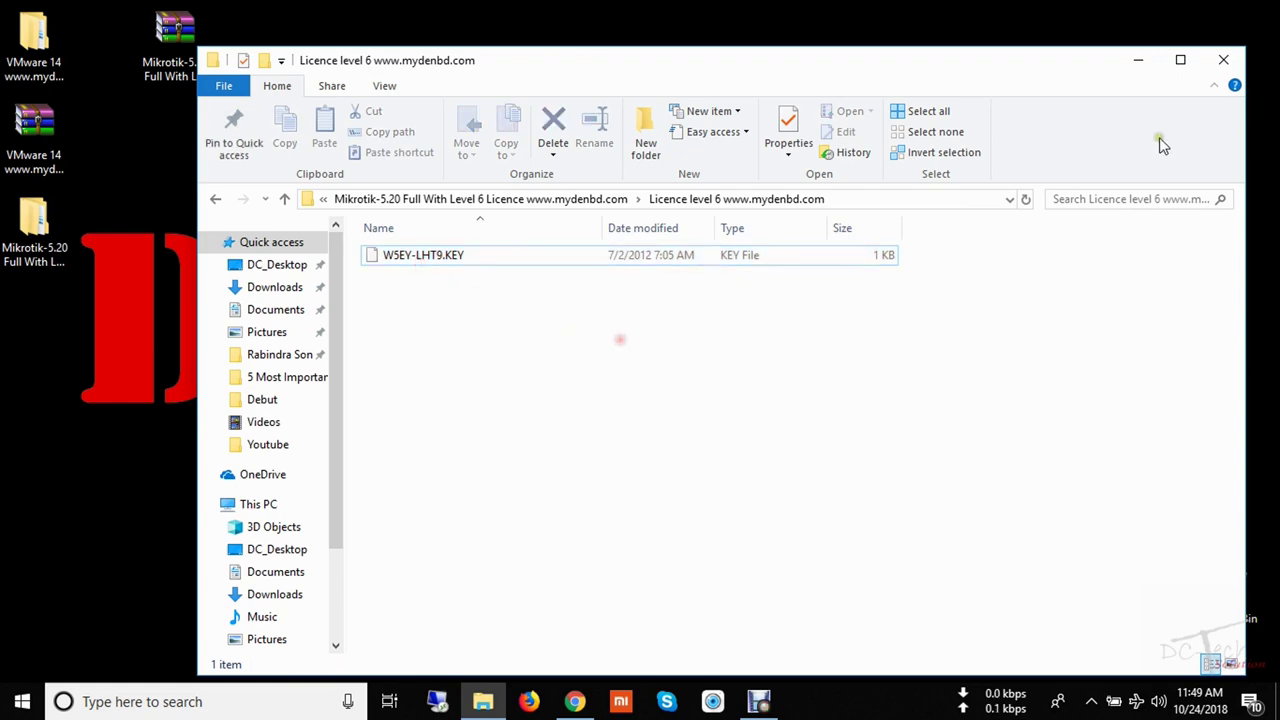
click(1225, 62)
Inspect the extracted VMware 14 folder and its key text file, and close both windows.
click(52, 60)
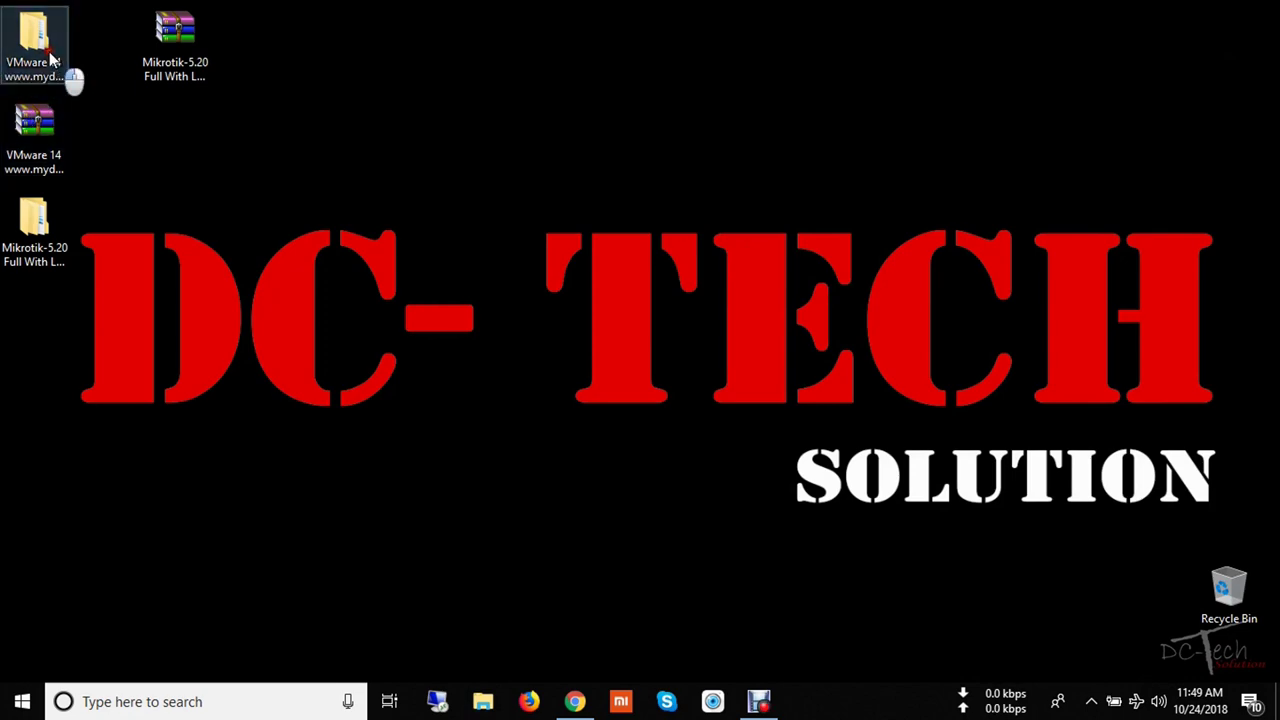
double_click(52, 60)
double_click(462, 262)
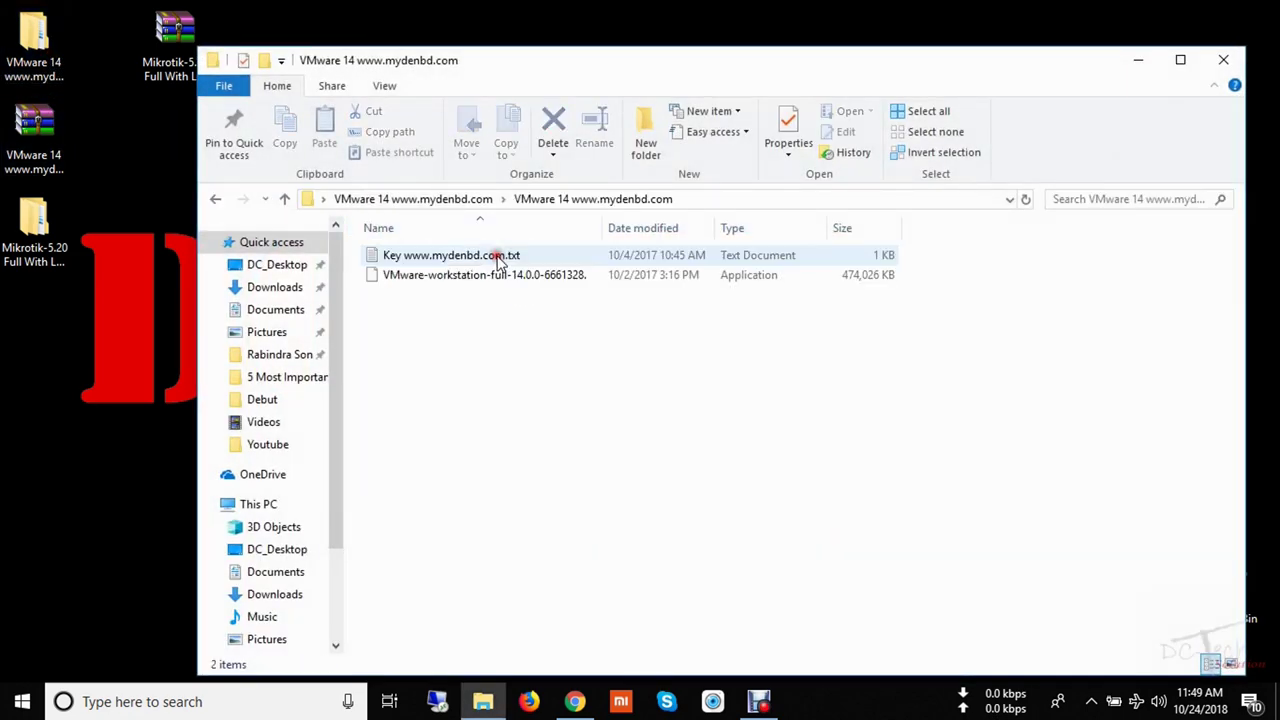
double_click(450, 256)
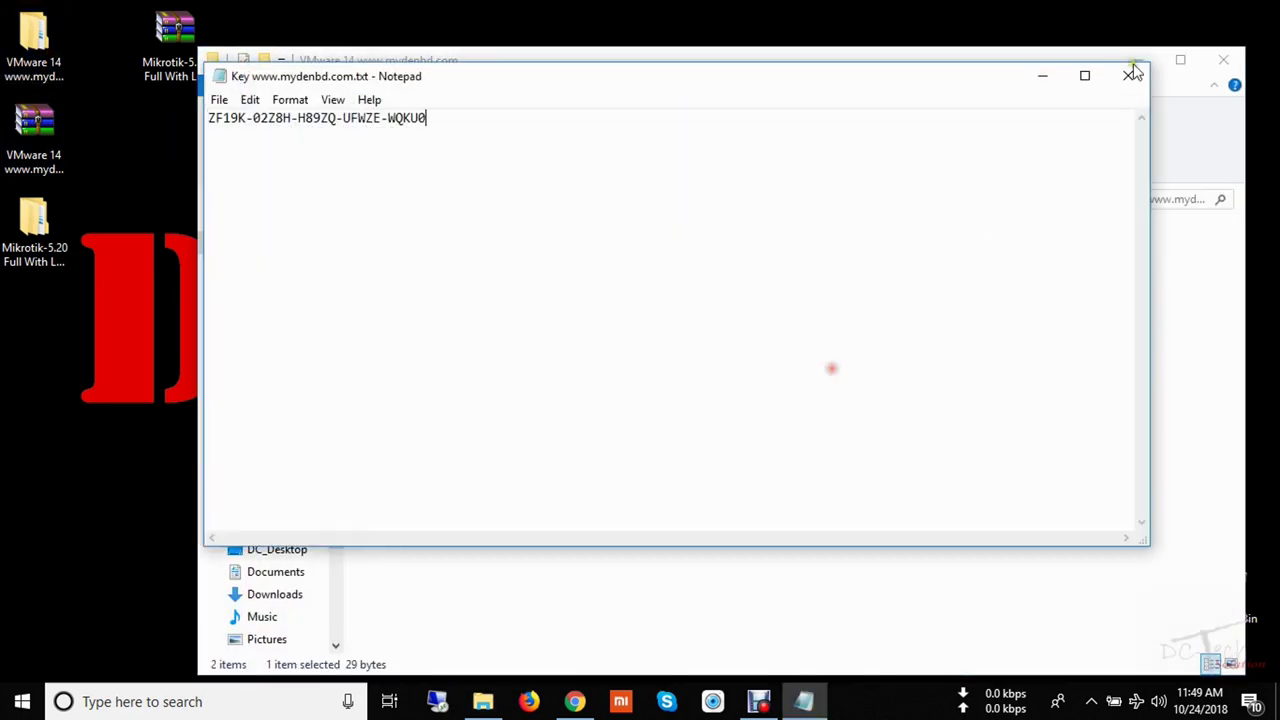
click(1130, 75)
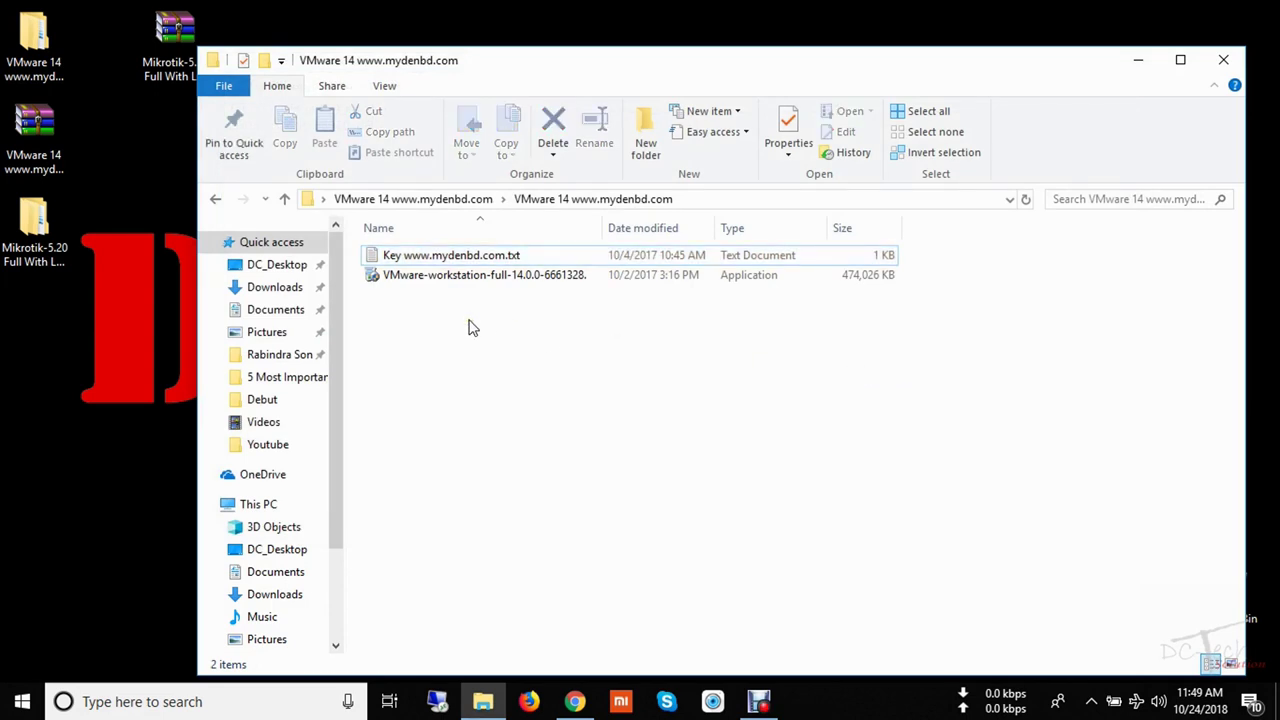
click(1223, 60)
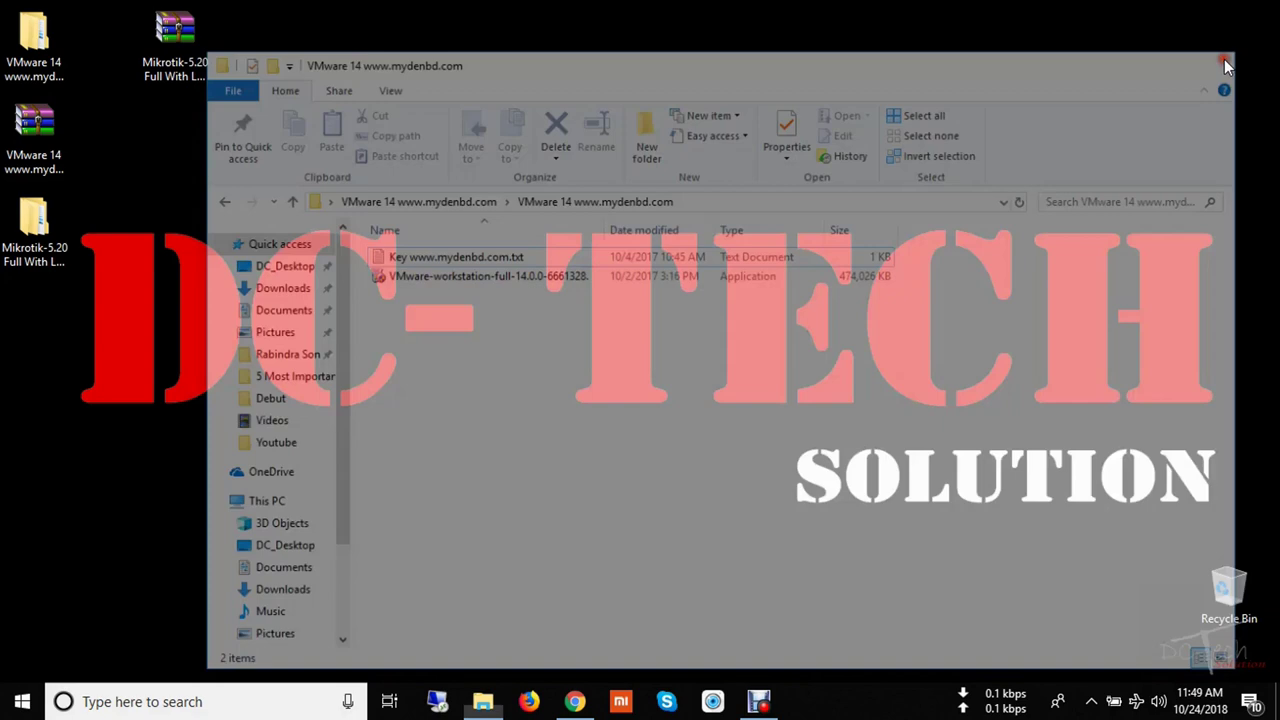
Switch to VMware Workstation Pro and start a new Typical virtual machine with a blank hard disk instead of installer media.
click(22, 701)
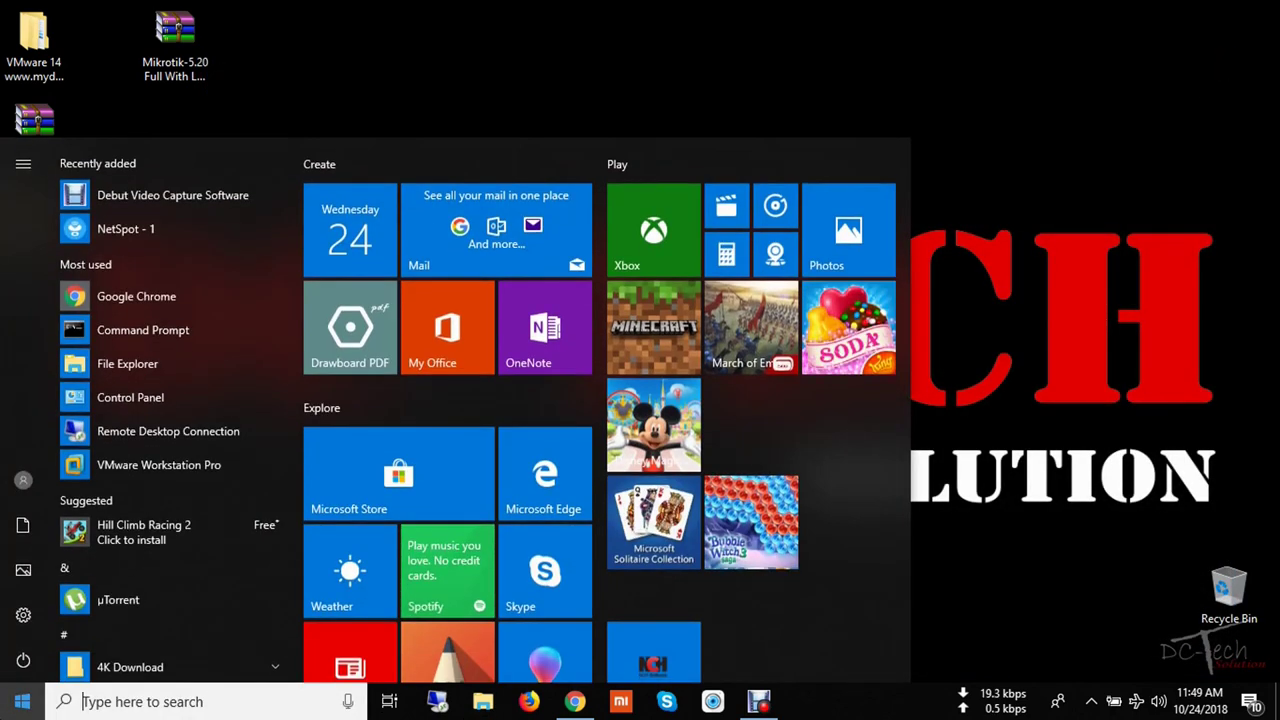
click(236, 467)
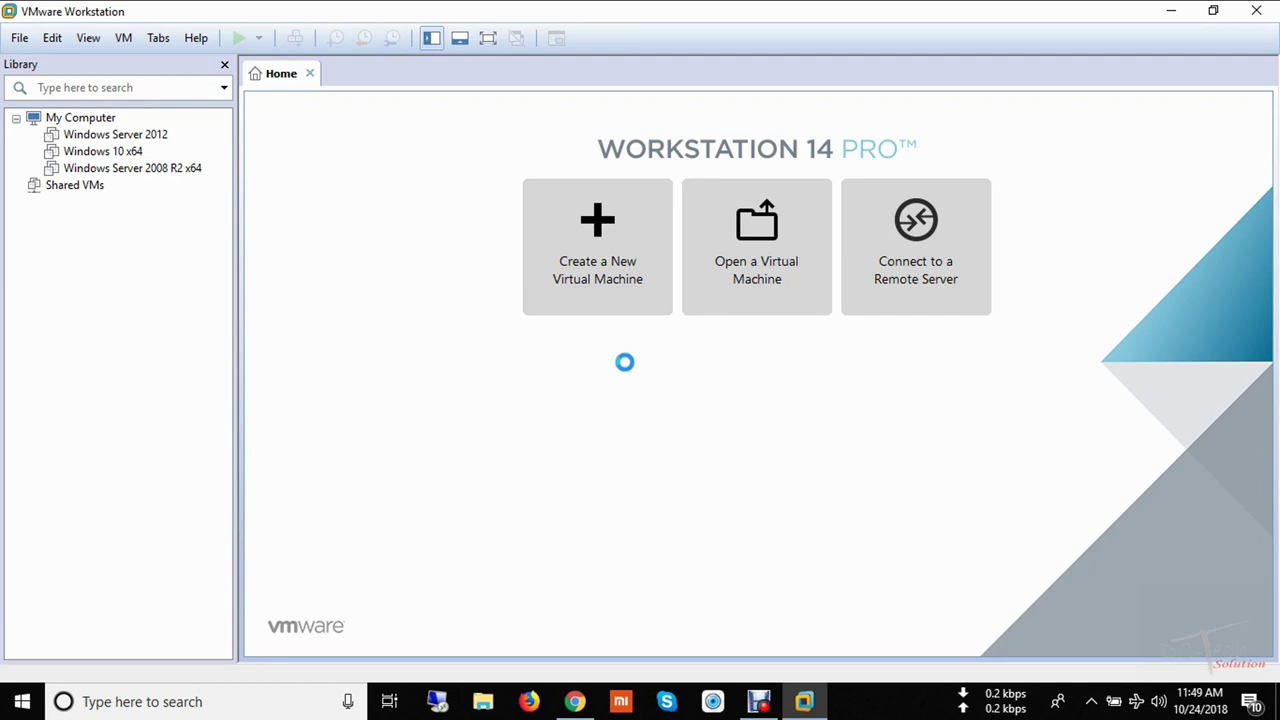
click(616, 230)
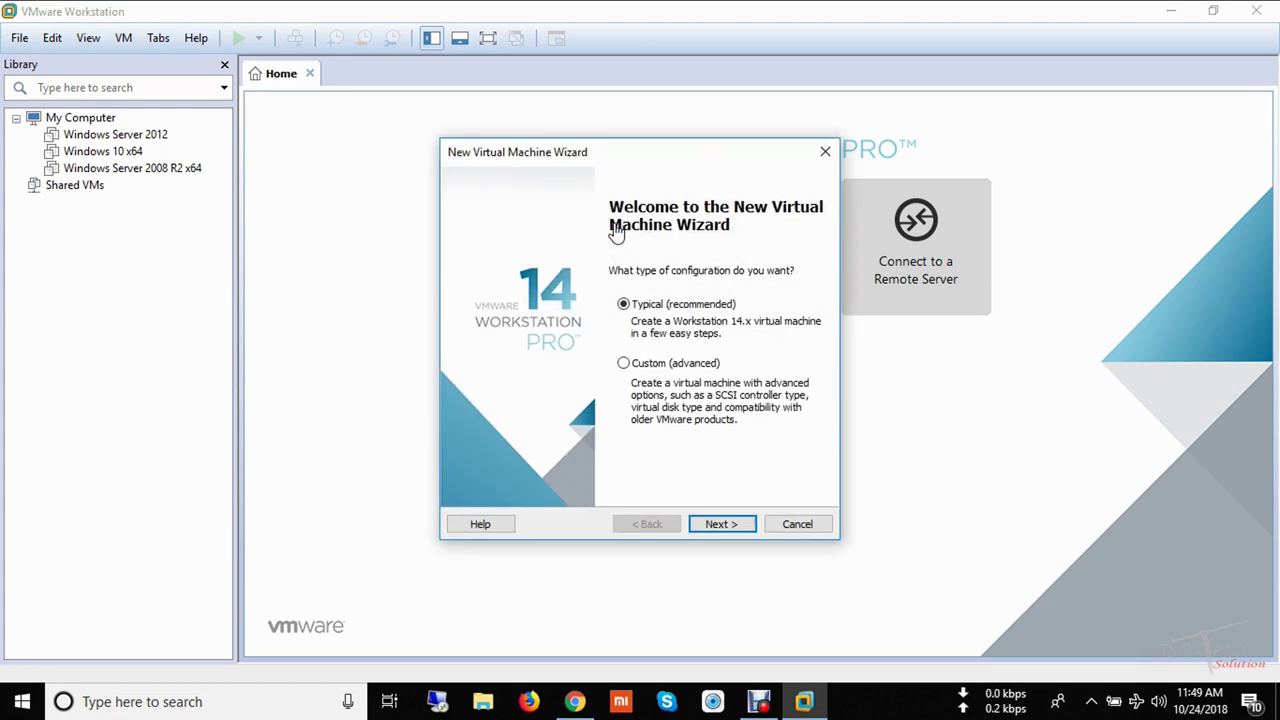
click(737, 533)
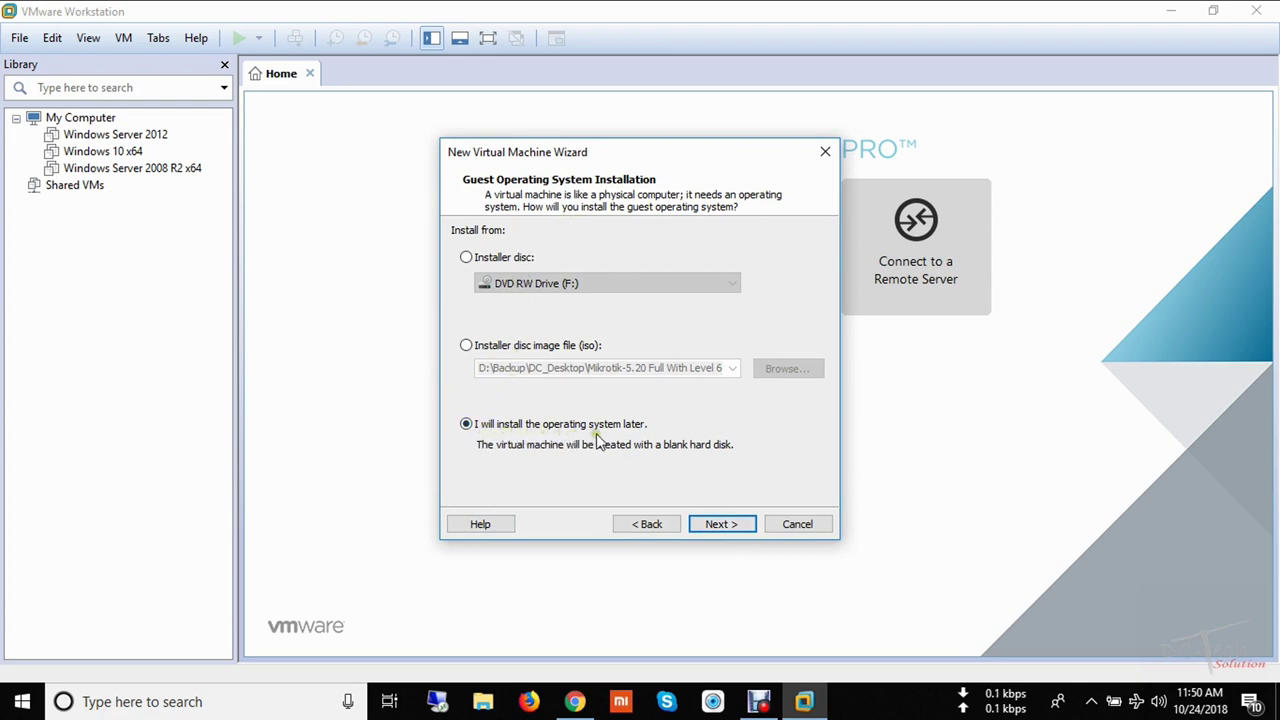
click(737, 526)
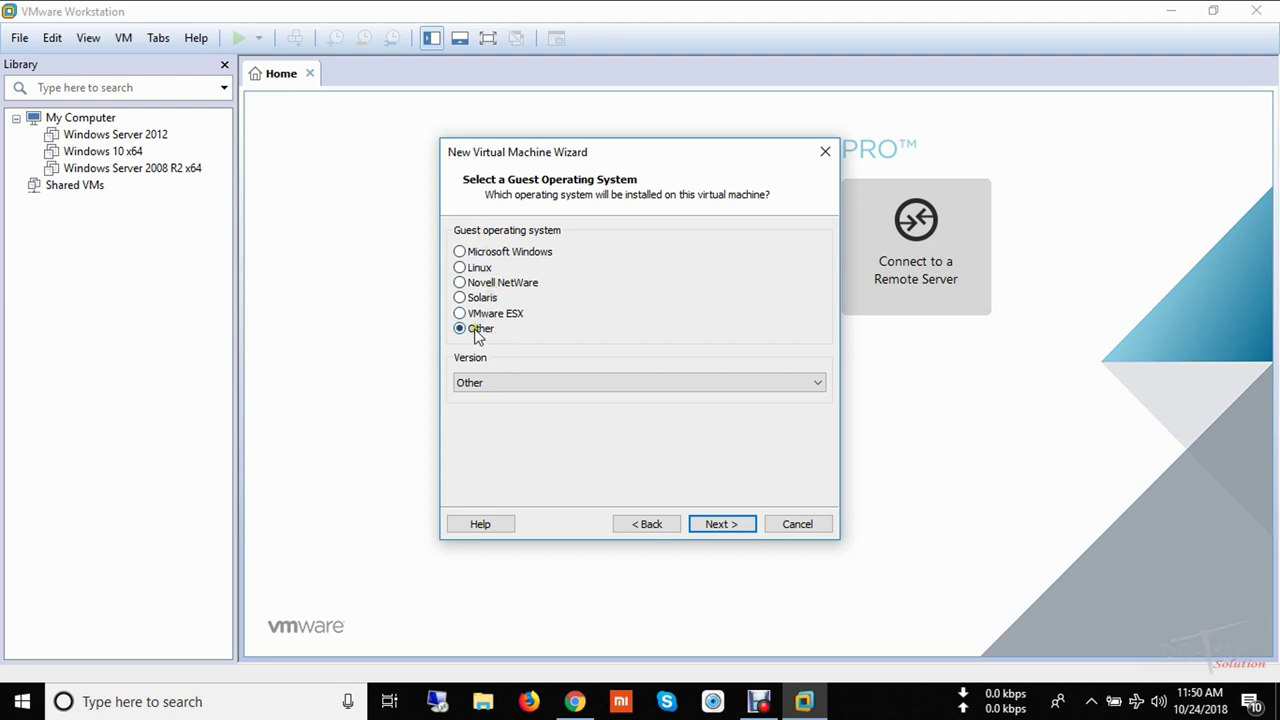
Set the guest operating system to Other with version Other.
click(494, 384)
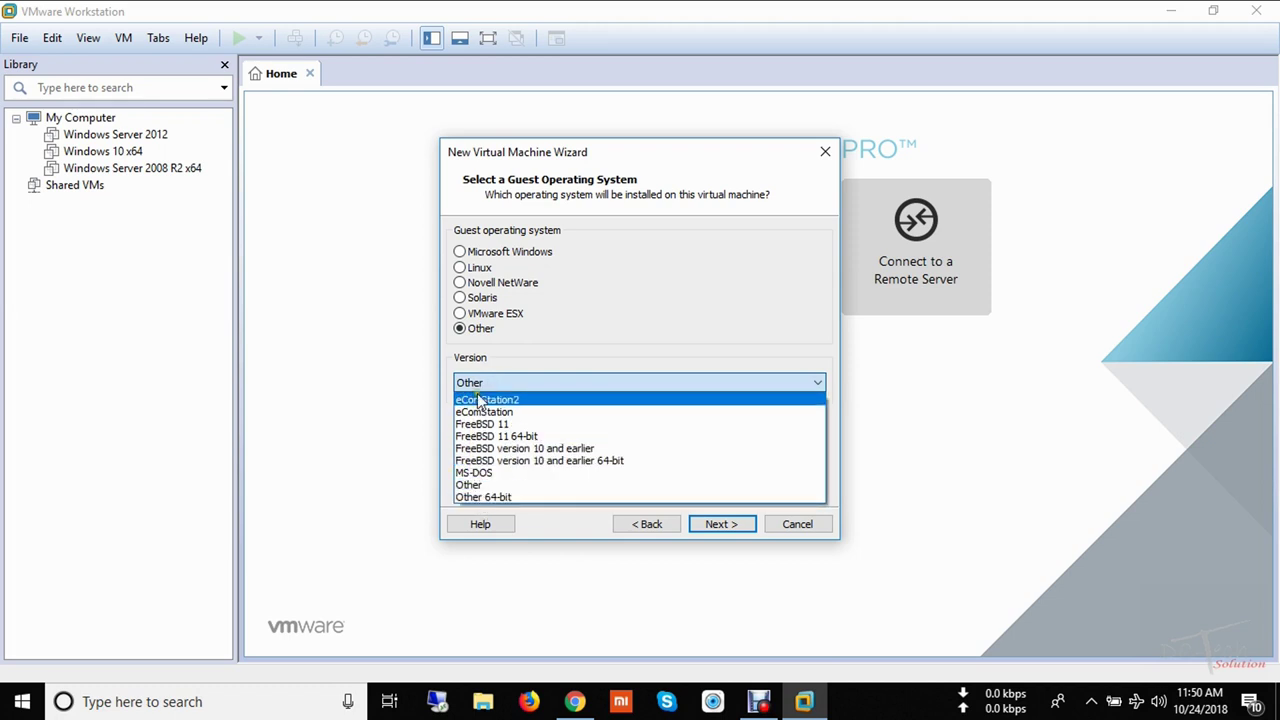
click(470, 484)
click(706, 523)
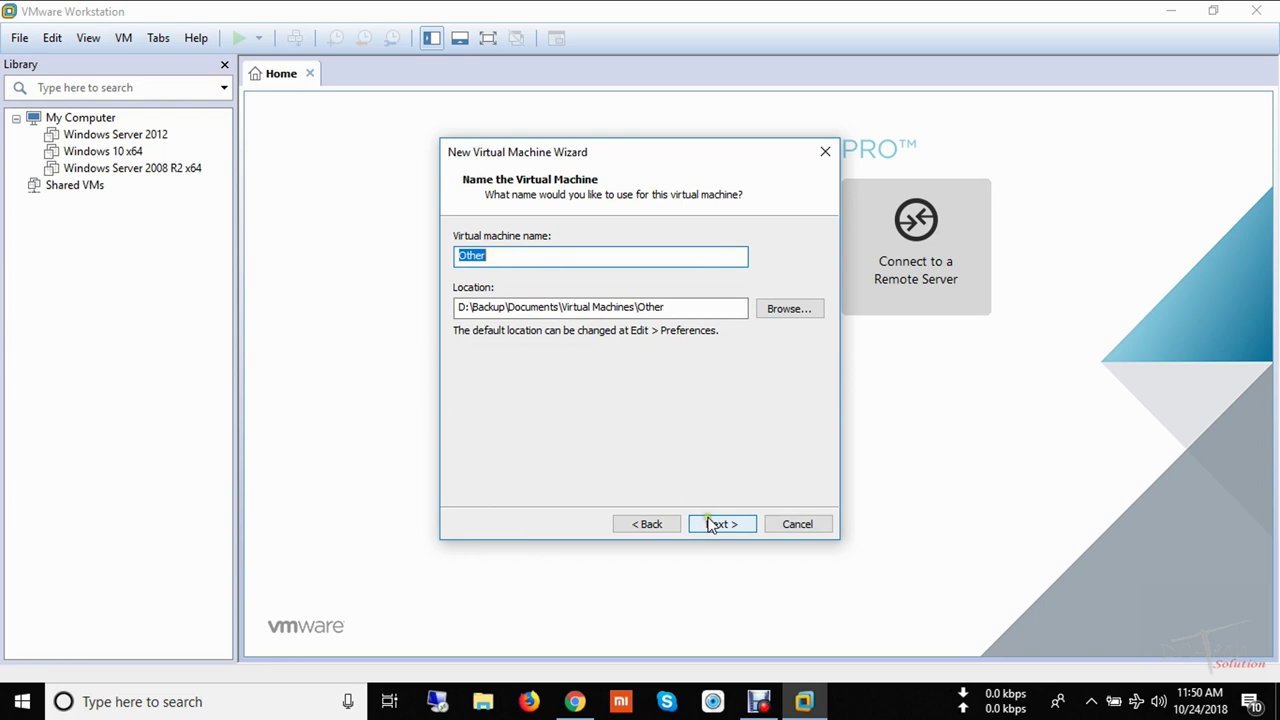
Name the virtual machine MikroTik 5.20 and accept an 8 GB maximum disk size split into multiple files.
text(MikroTik 5.20)
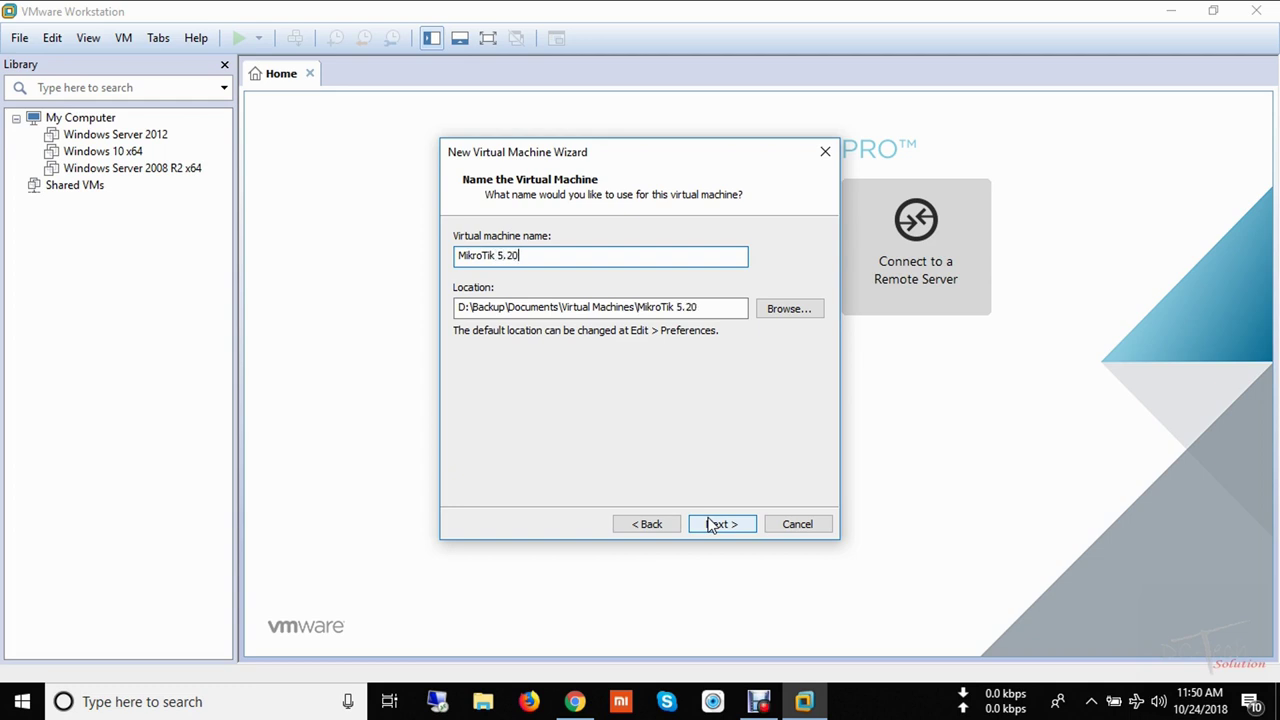
click(718, 524)
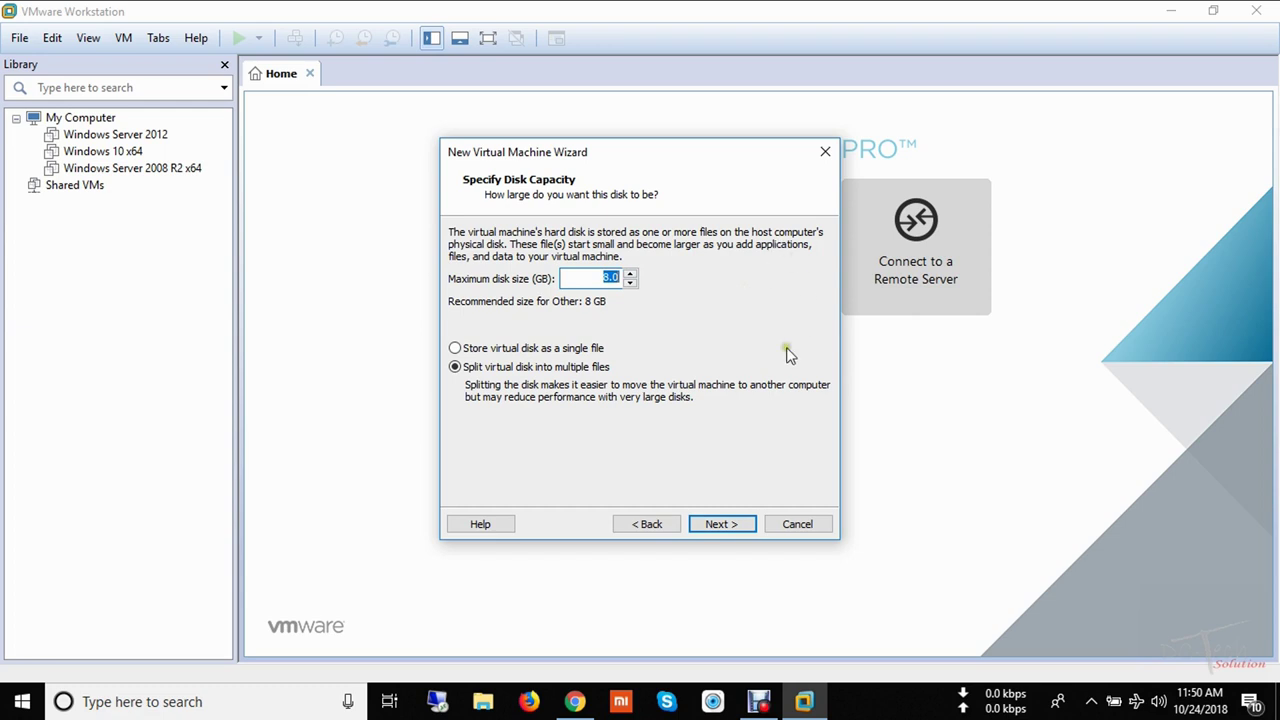
click(727, 523)
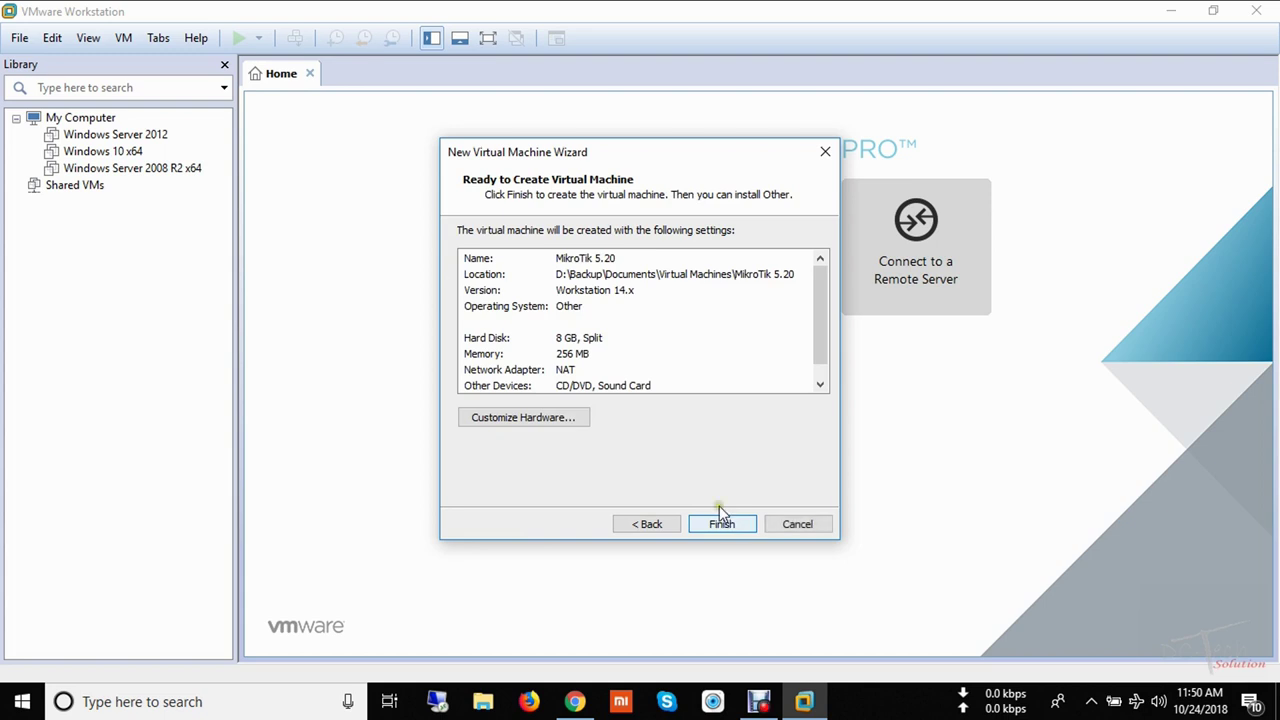
Customize the virtual machine's hardware by setting its network adapter to a Bridged connection.
click(547, 426)
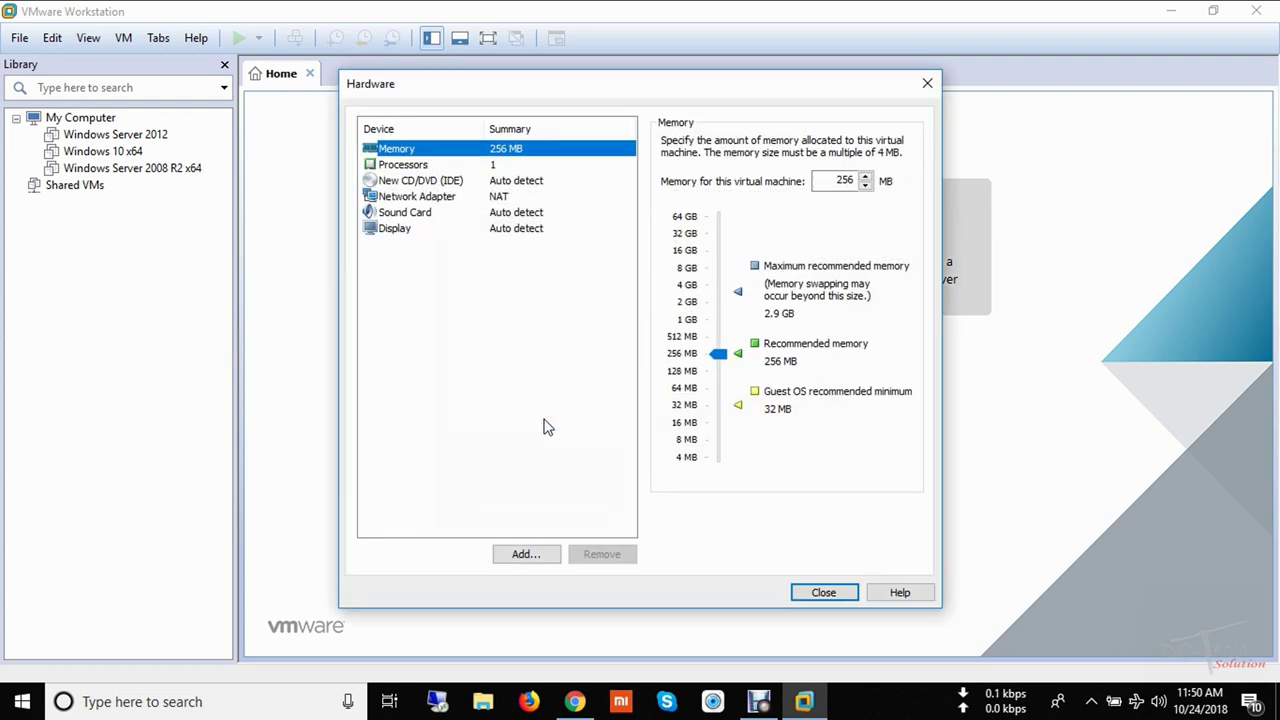
click(427, 199)
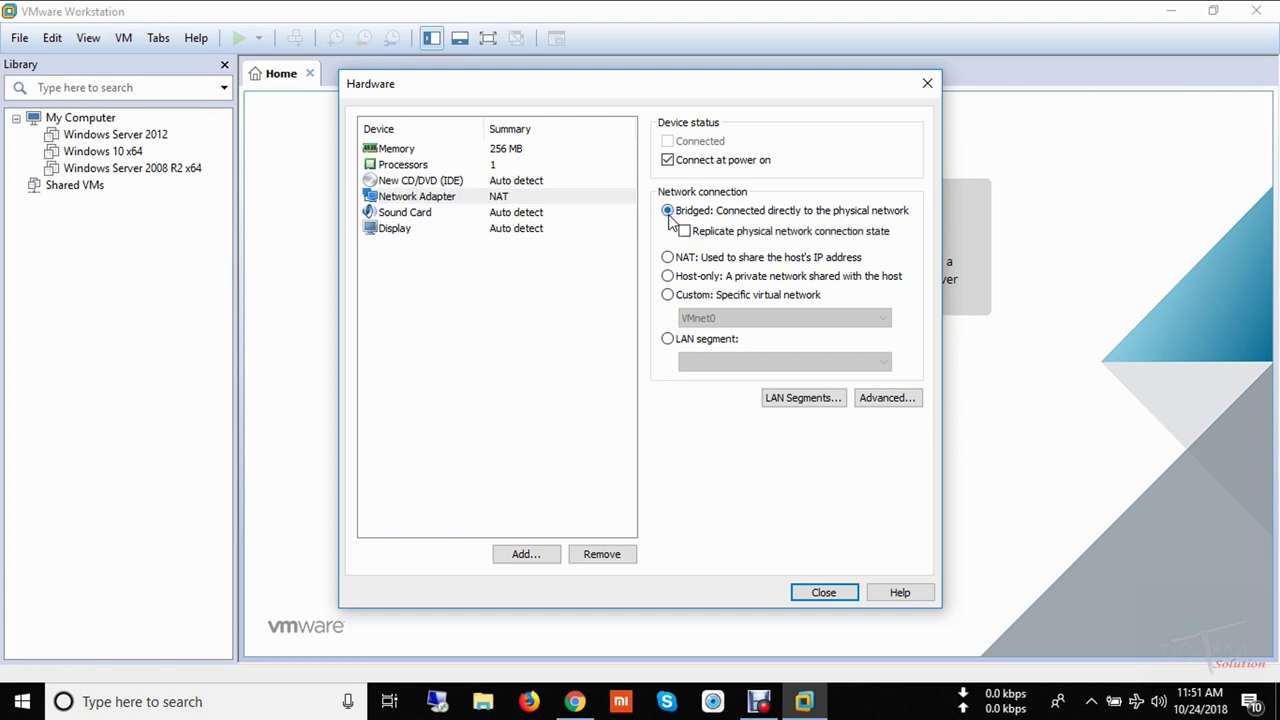
click(440, 199)
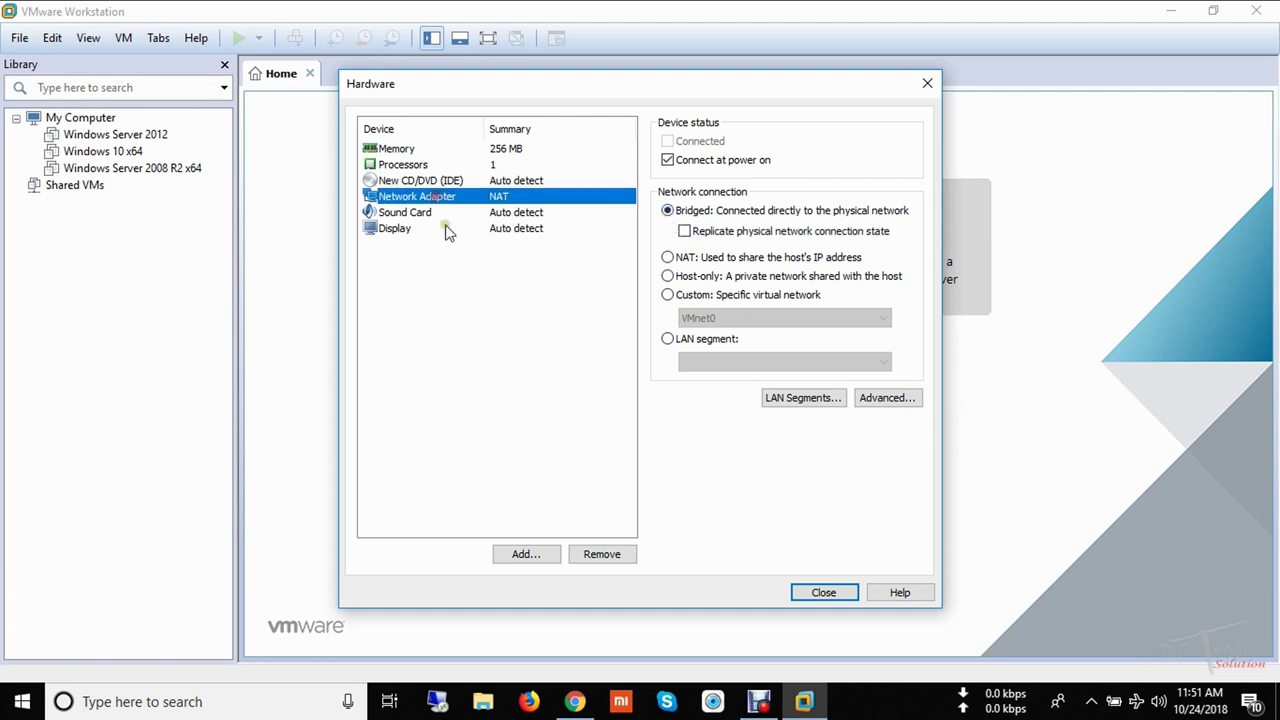
Add a second network adapter to the new virtual machine's hardware and remove it again.
click(526, 554)
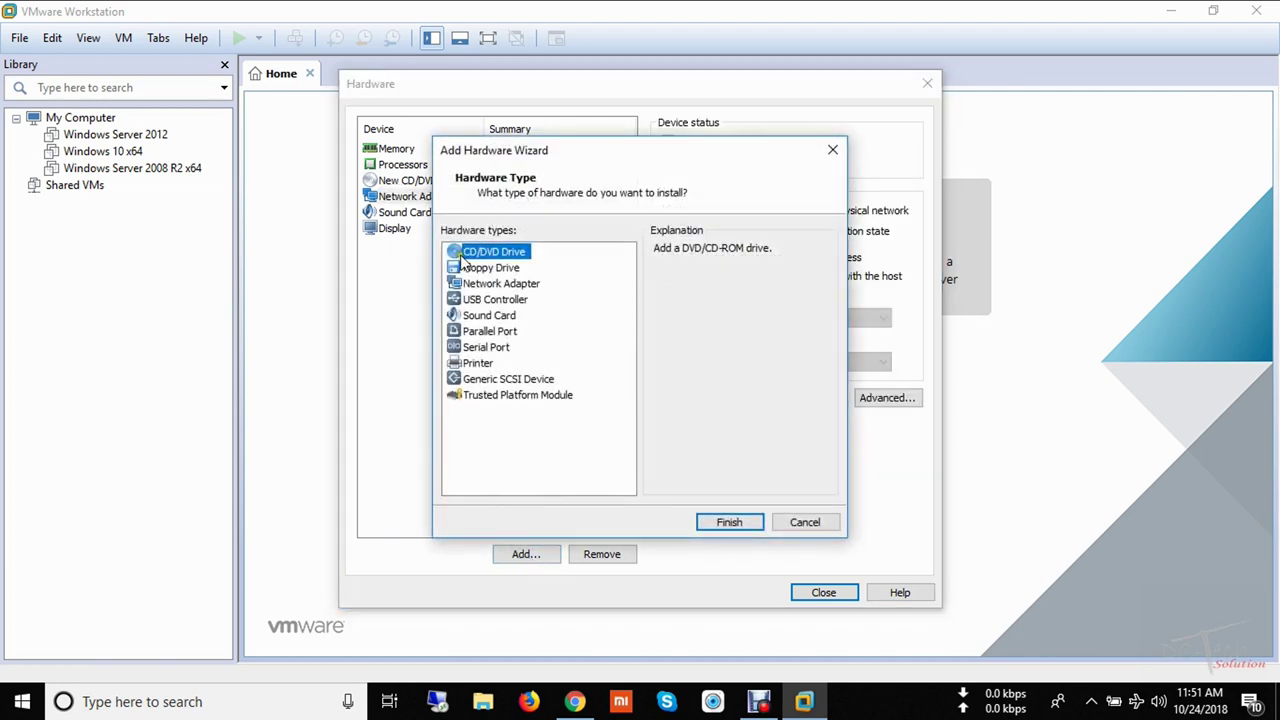
click(497, 284)
click(727, 522)
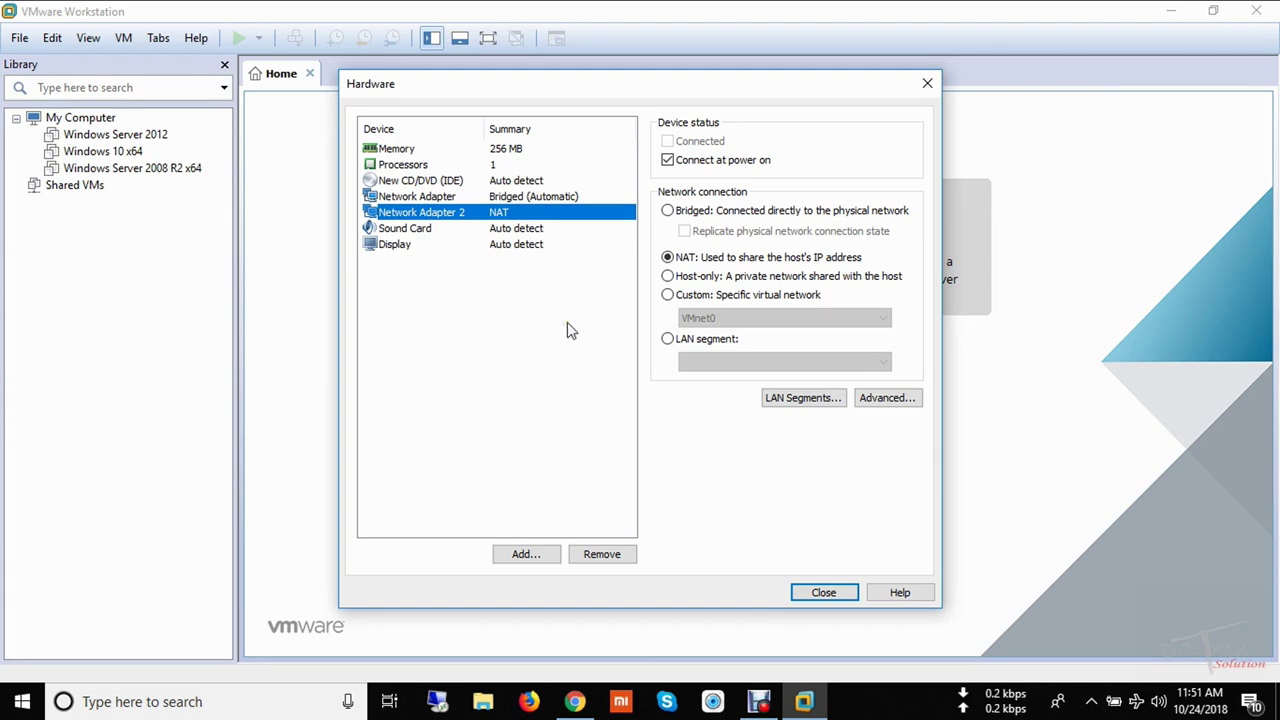
click(597, 556)
Review the CD/DVD and network adapter settings, accept the customized hardware and finish creating the virtual machine.
click(479, 182)
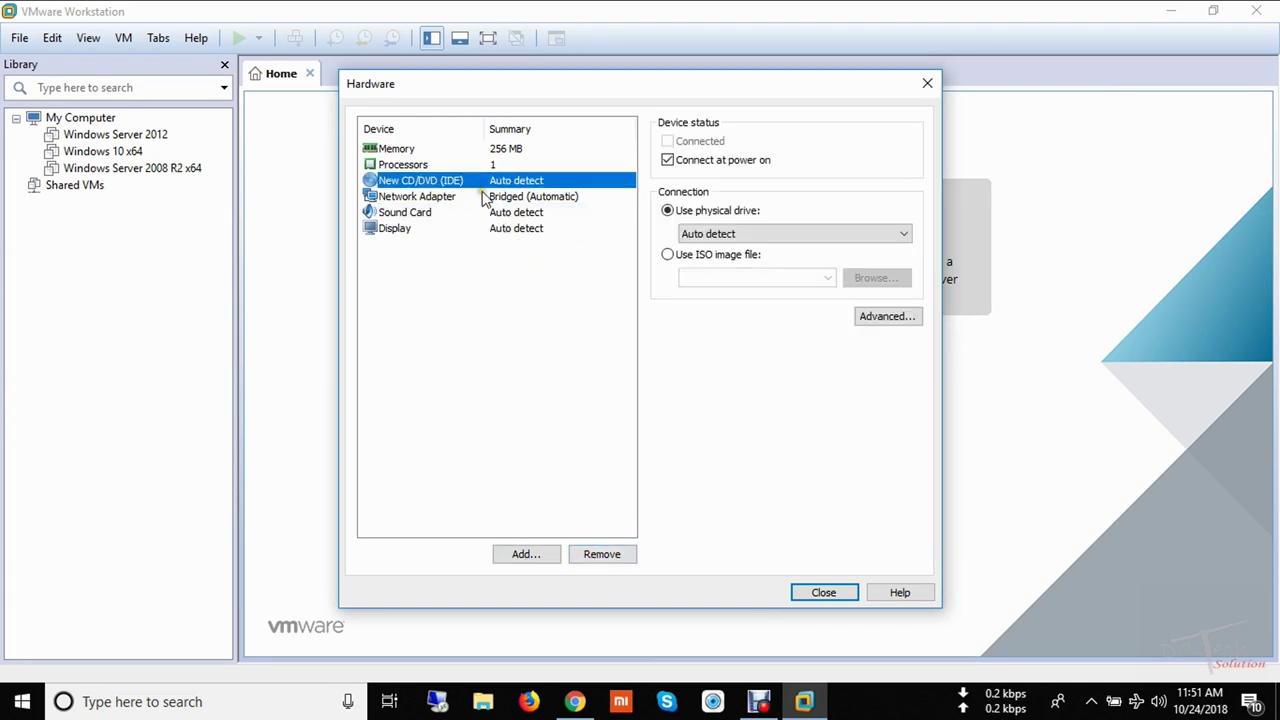
click(482, 194)
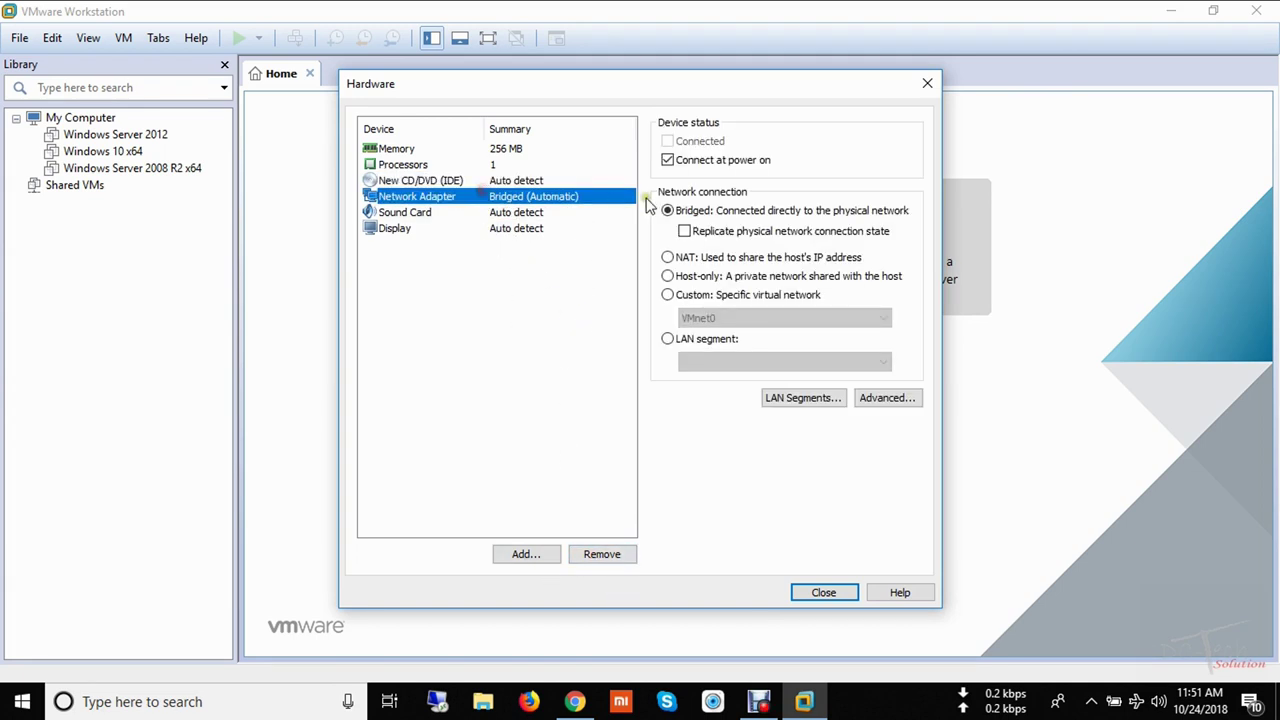
click(808, 593)
click(742, 528)
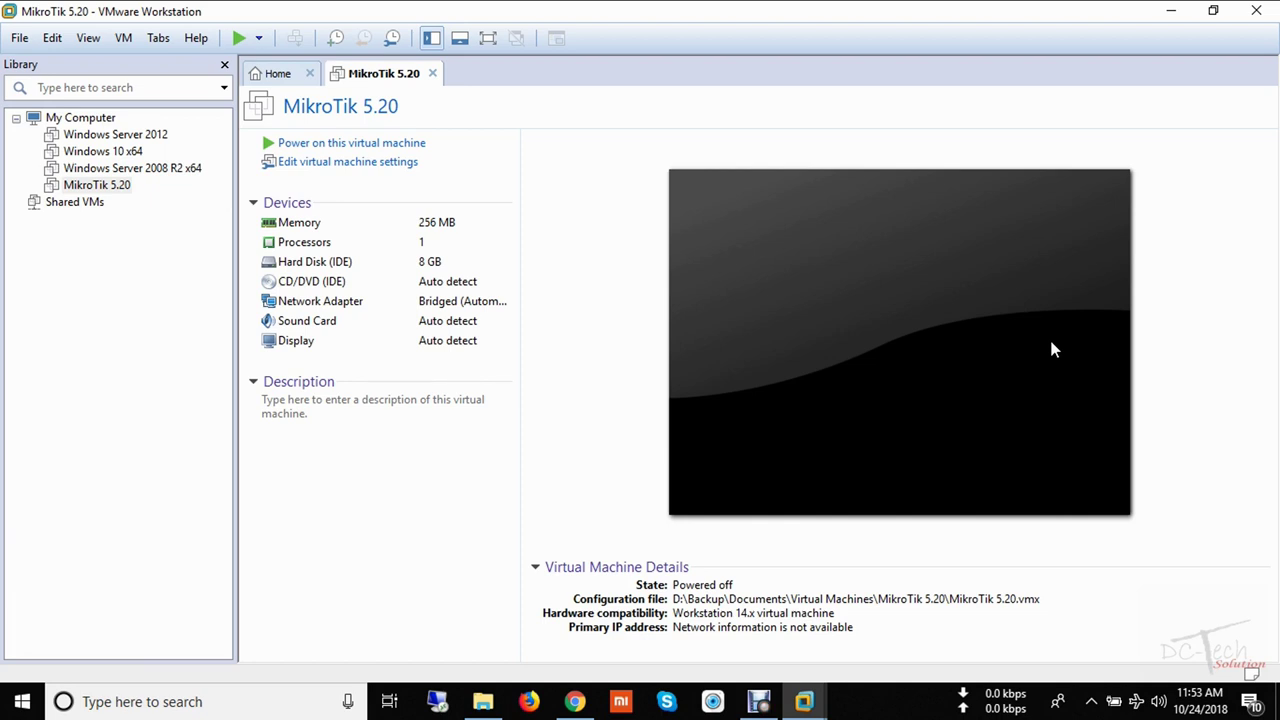
In the MikroTik 5.20 virtual machine's settings, set the CD/DVD drive to use an ISO image file.
right_click(117, 188)
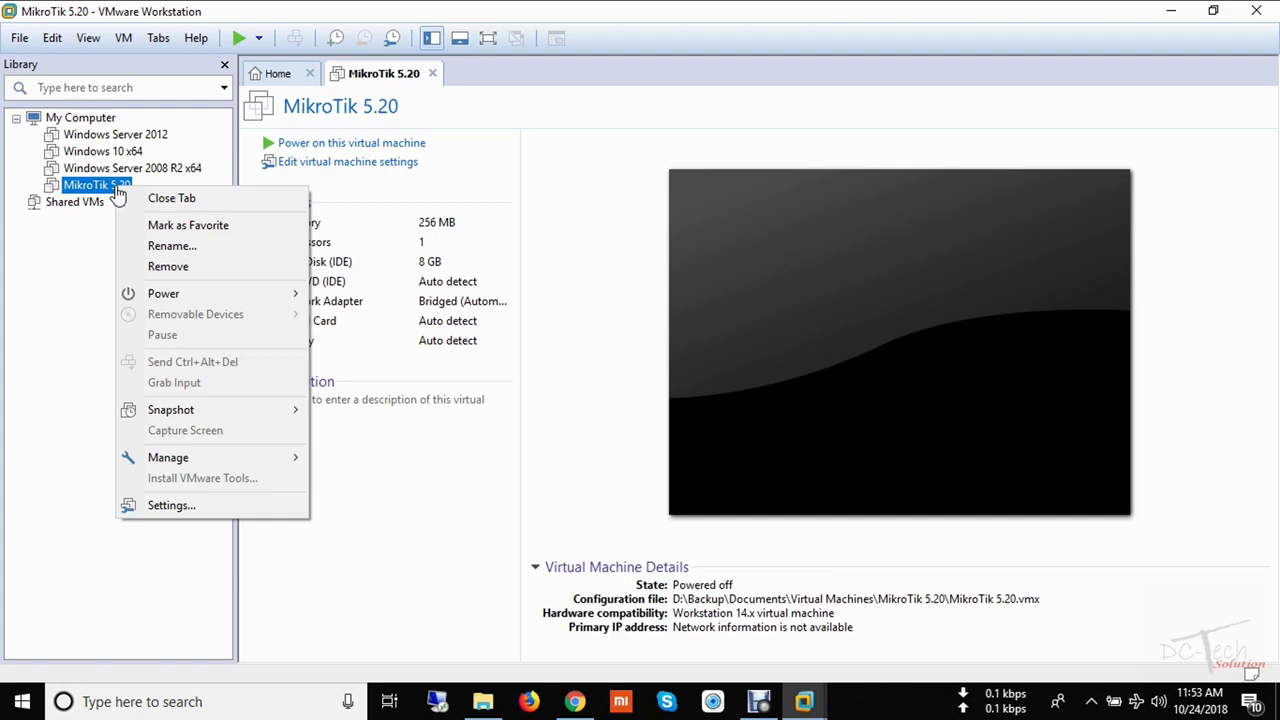
click(208, 506)
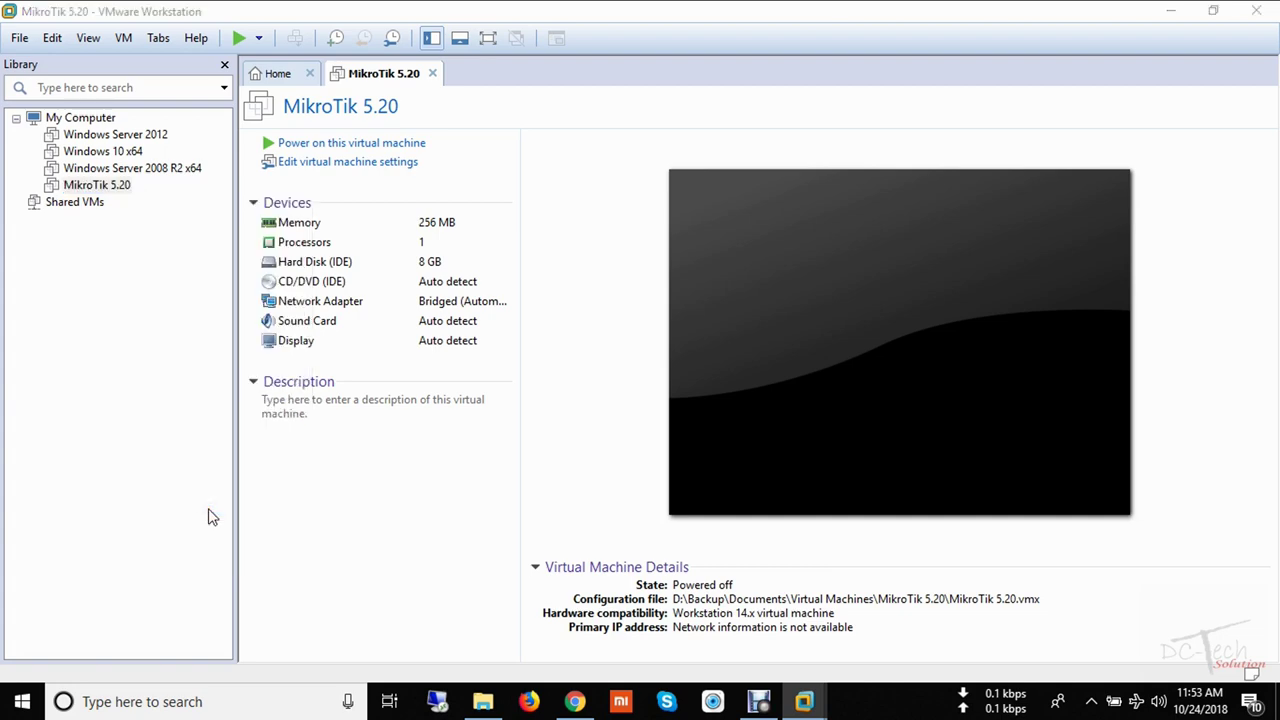
click(410, 178)
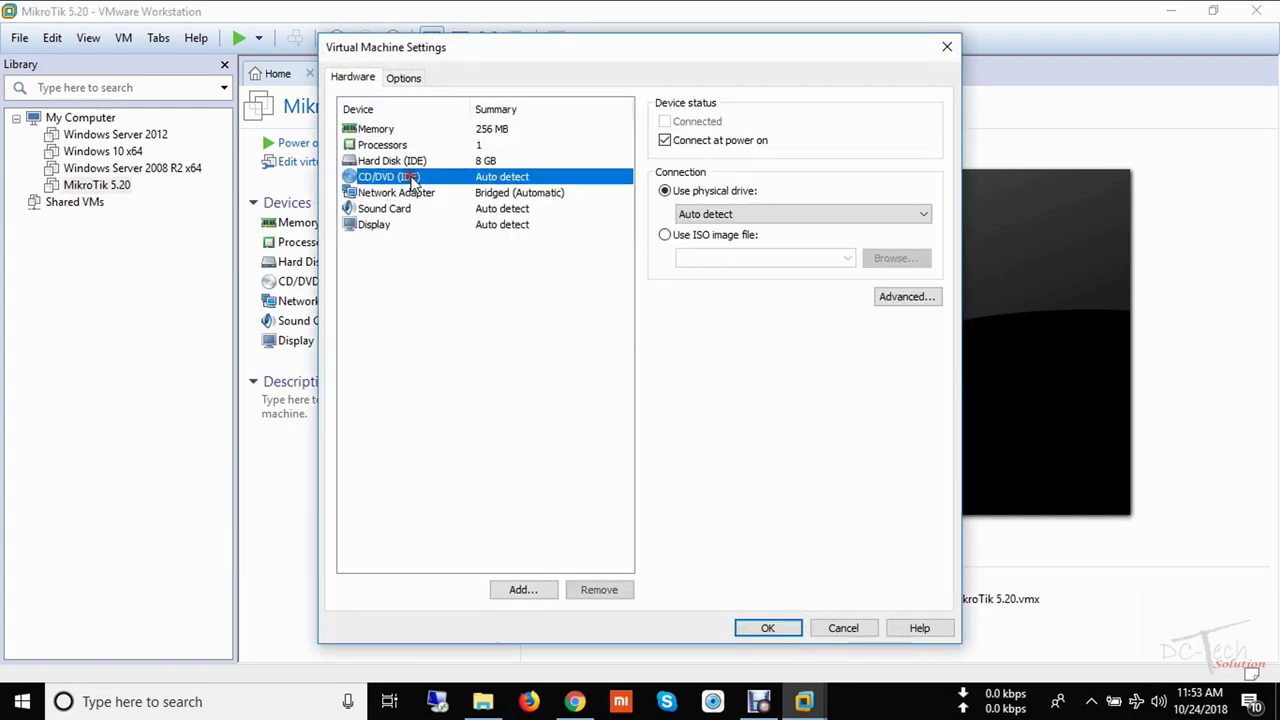
click(668, 238)
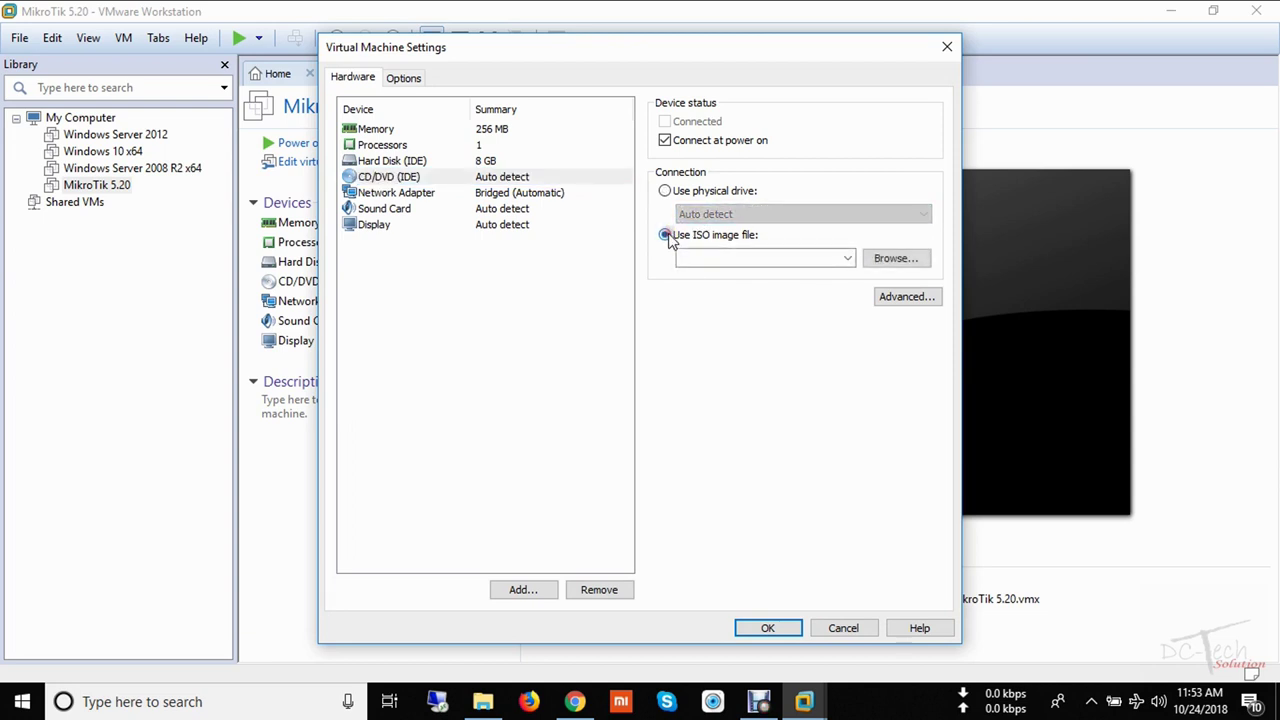
click(897, 260)
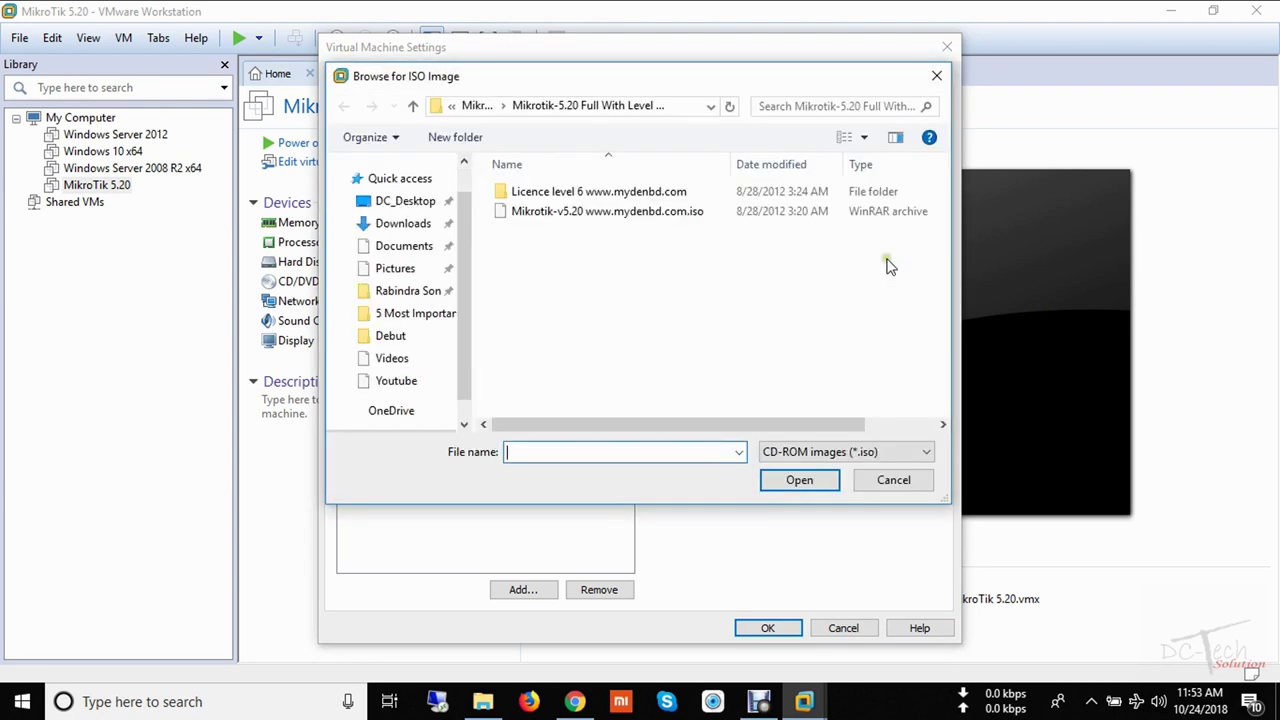
click(535, 214)
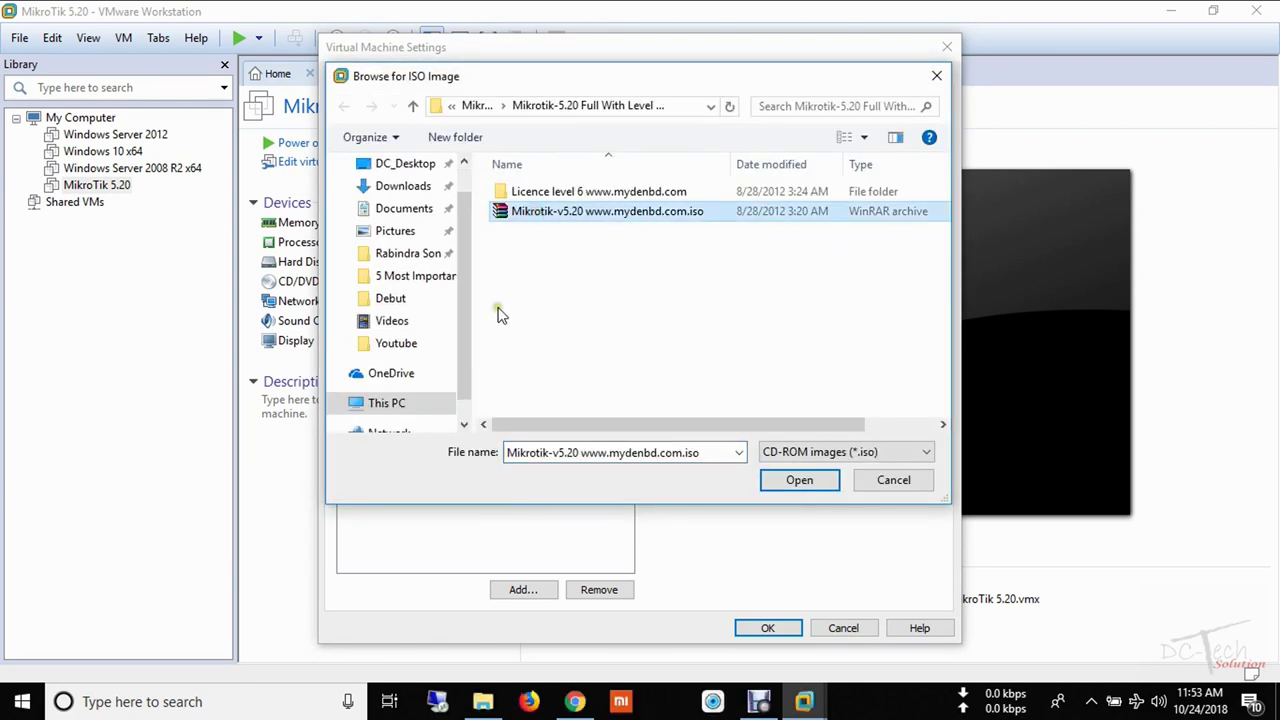
scroll(410, 300, up, 2)
click(385, 201)
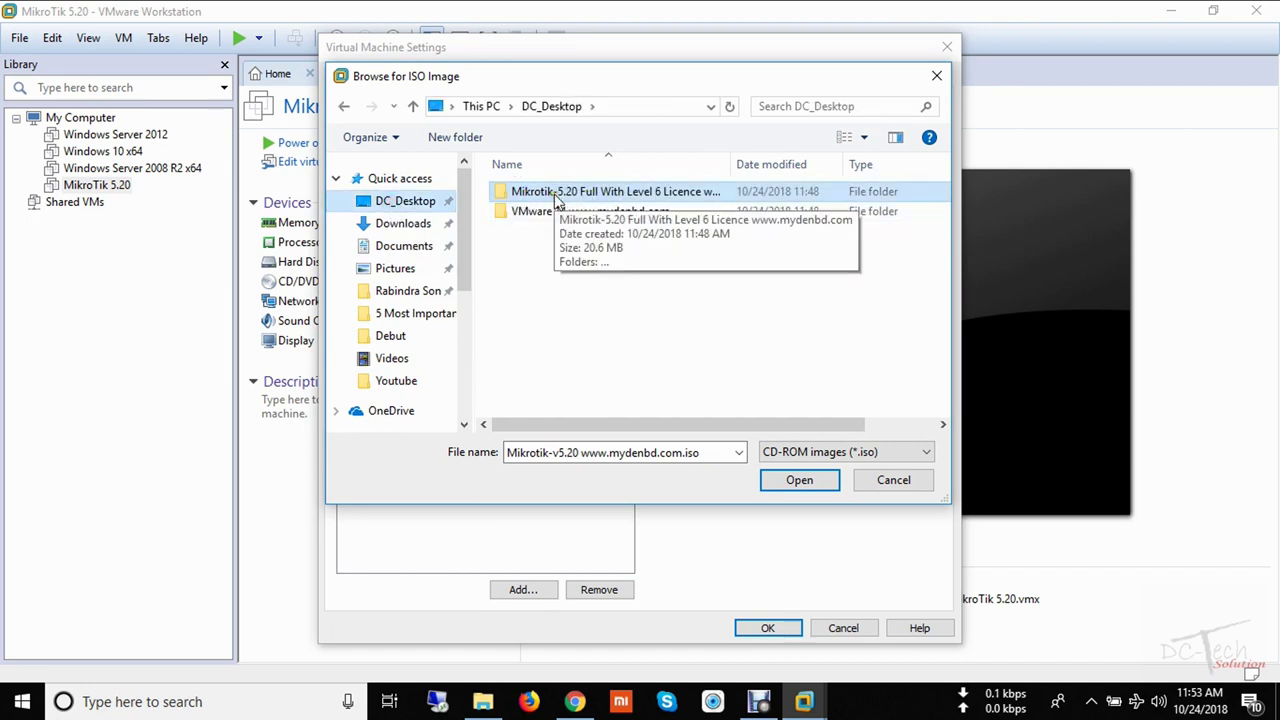
double_click(553, 194)
double_click(556, 197)
click(551, 214)
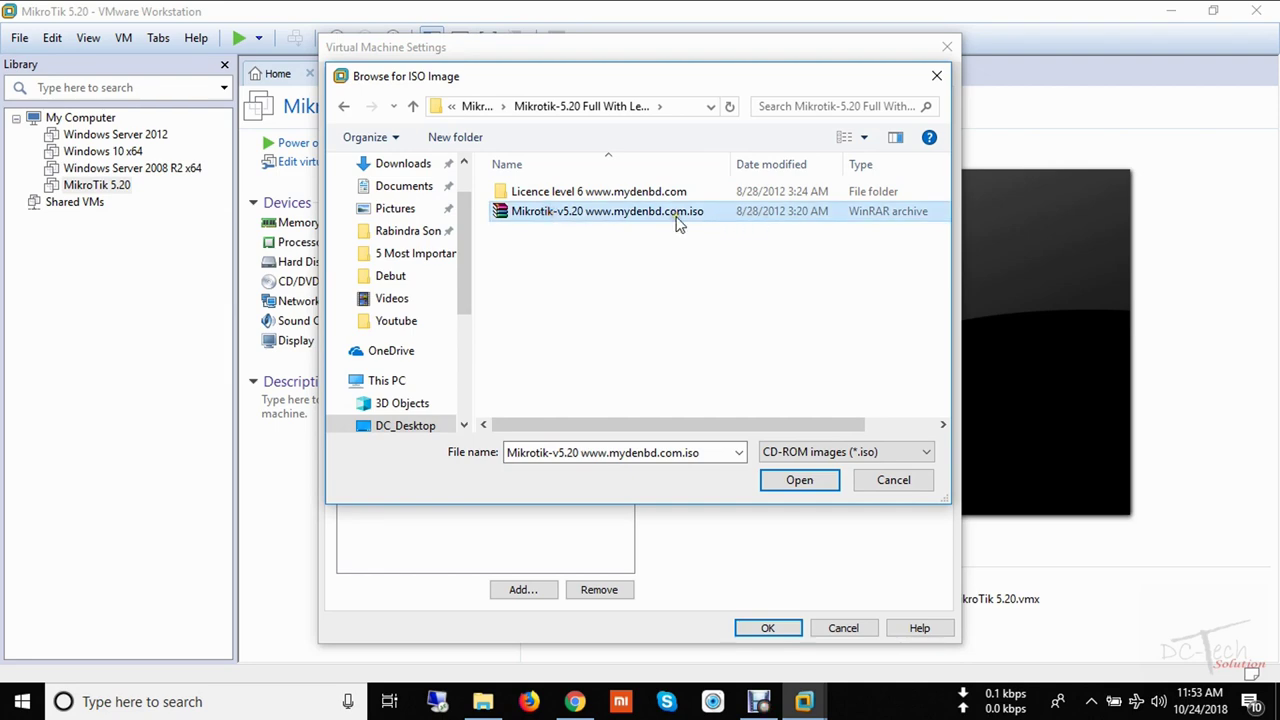
click(790, 480)
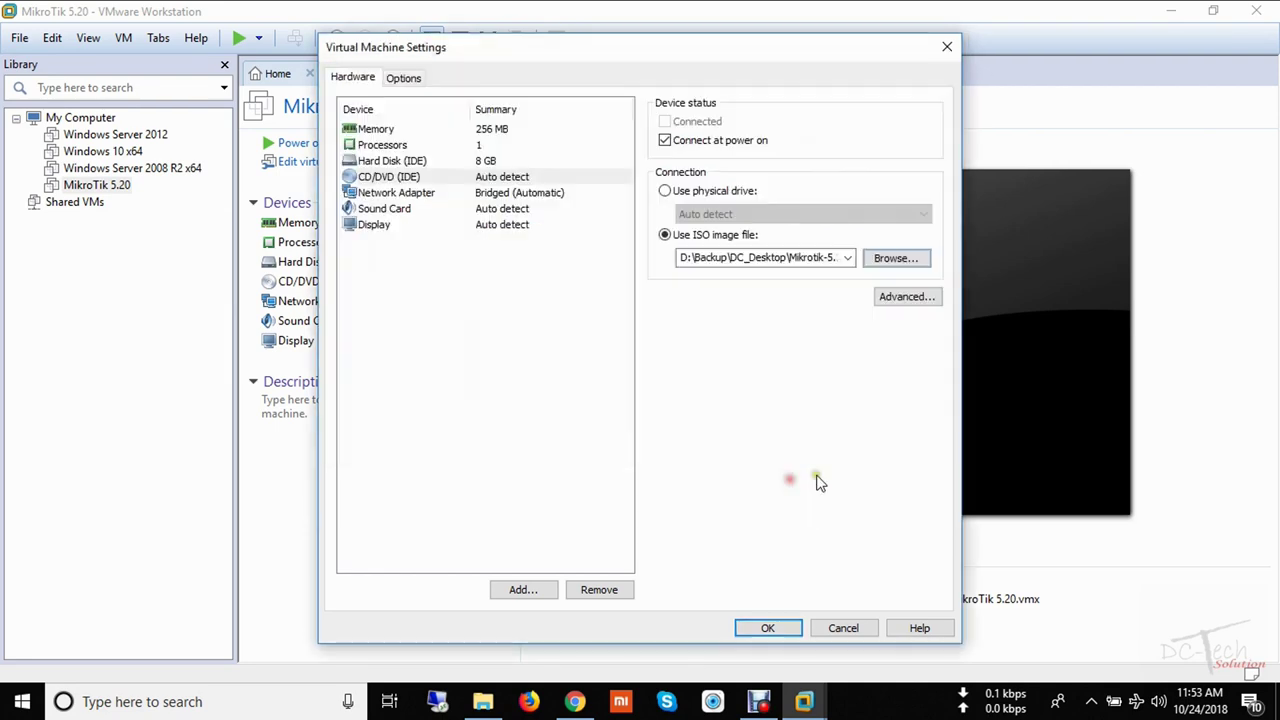
click(766, 630)
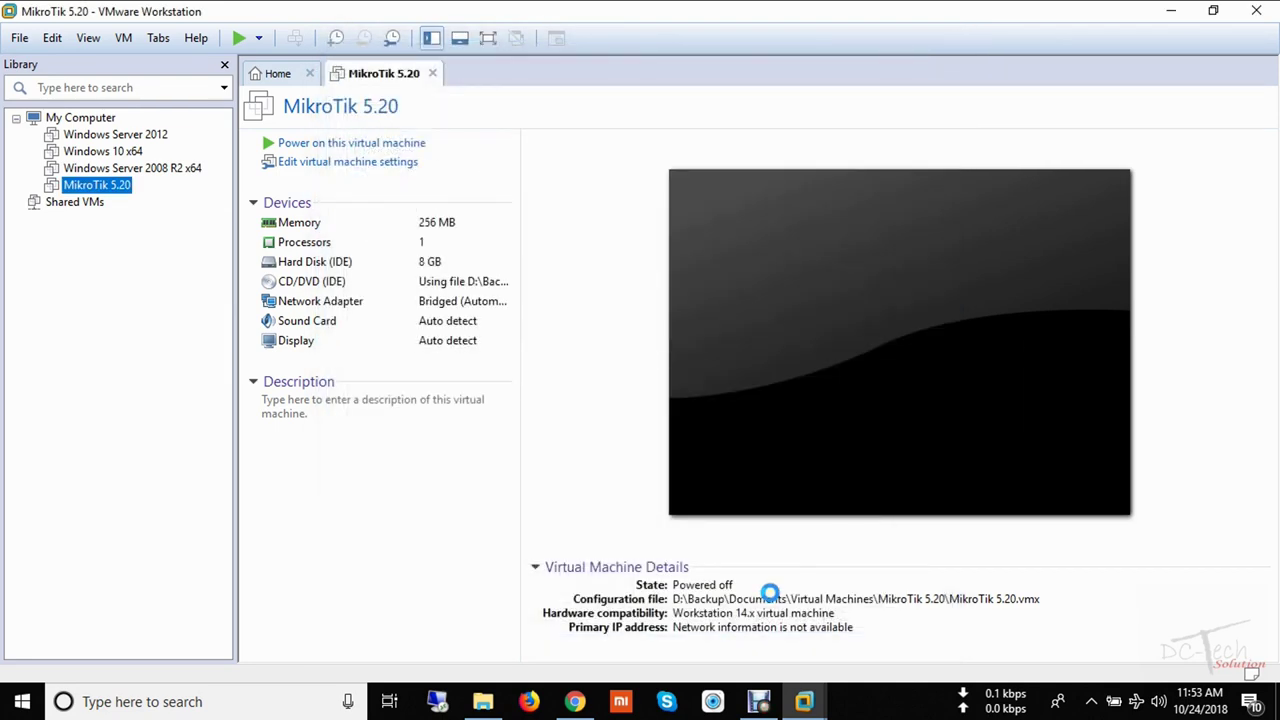
Power on the MikroTik 5.20 virtual machine and show it in full screen.
click(338, 146)
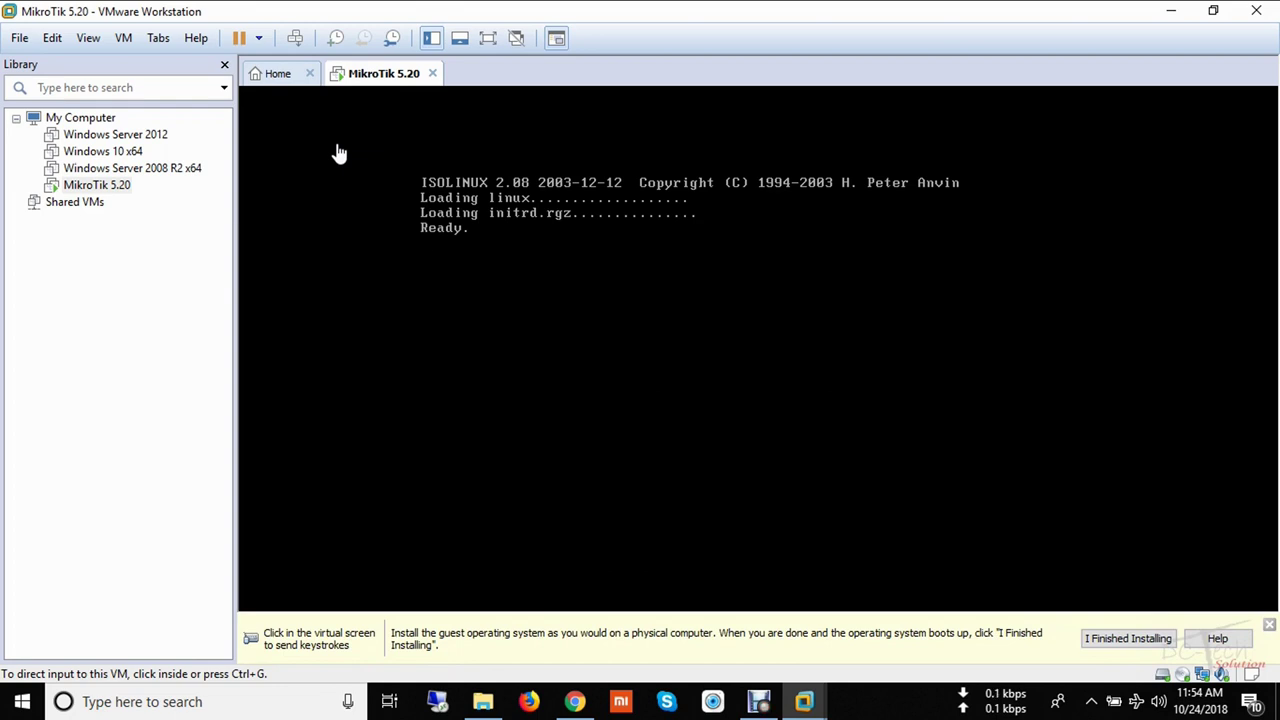
click(492, 38)
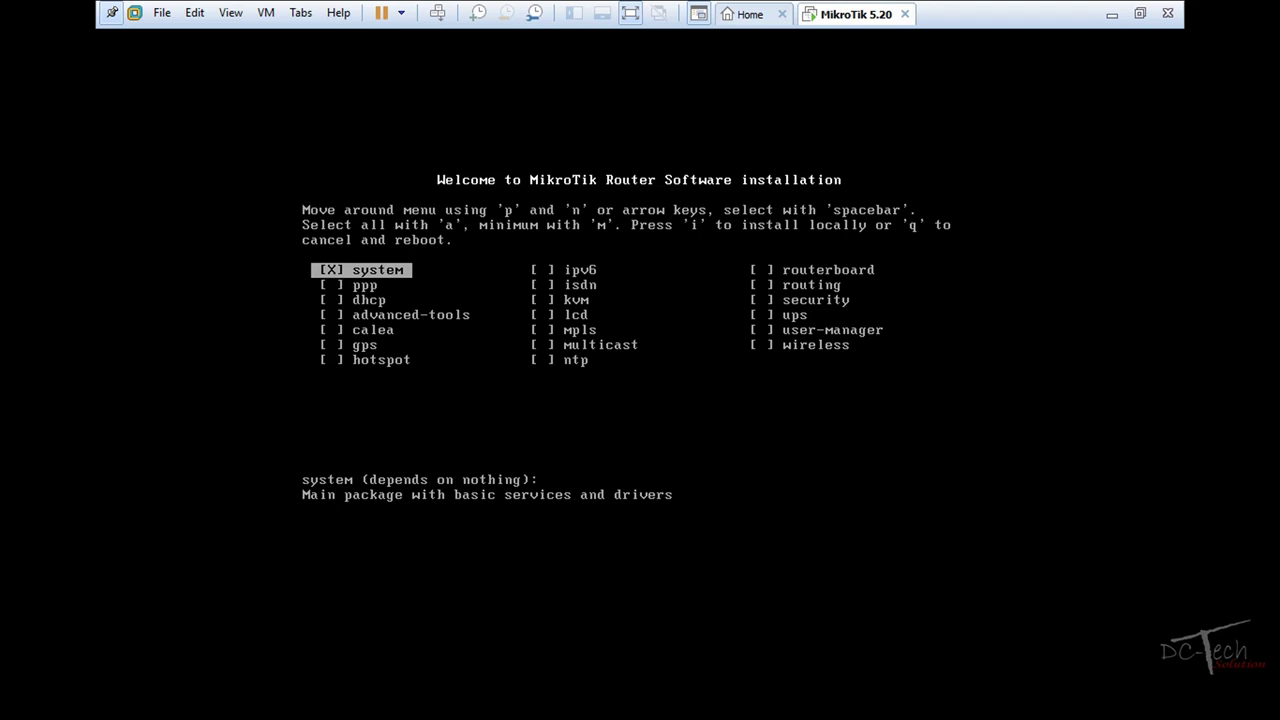
Select all MikroTik packages and install them locally, declining to keep the old configuration and agreeing to erase the disk.
key(a)
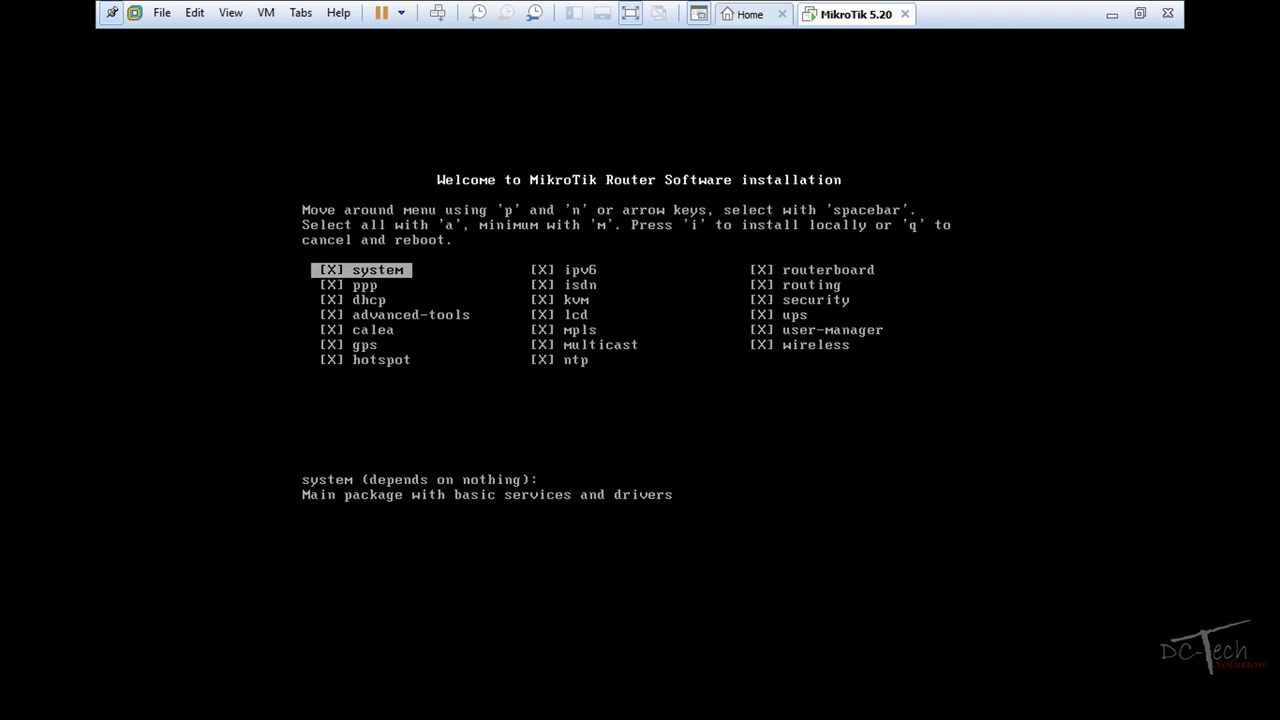
key(i)
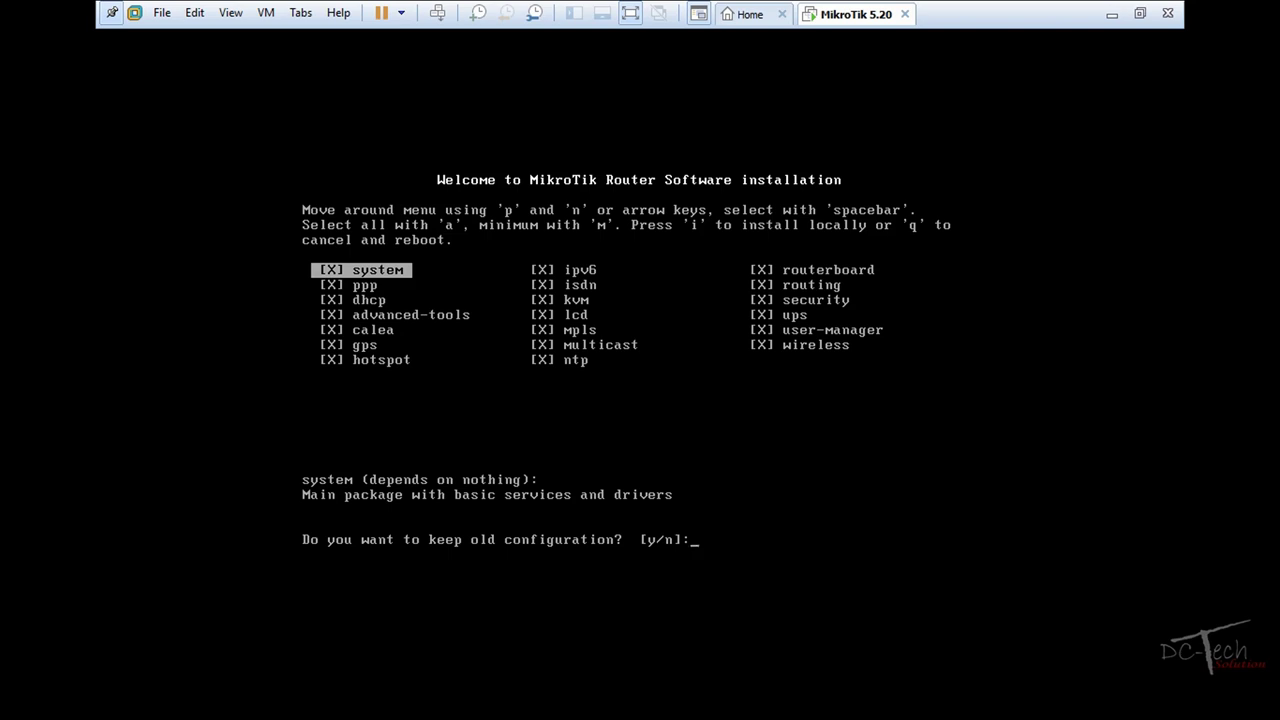
text(n]:)
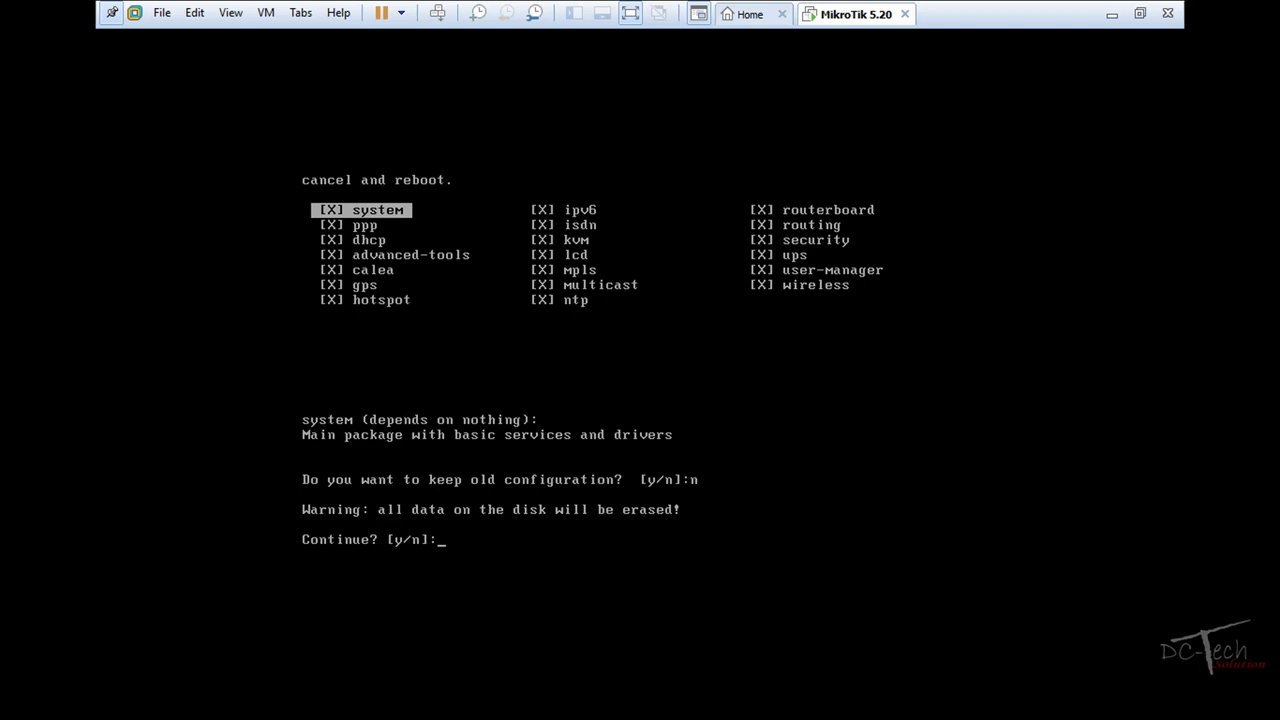
text(y)
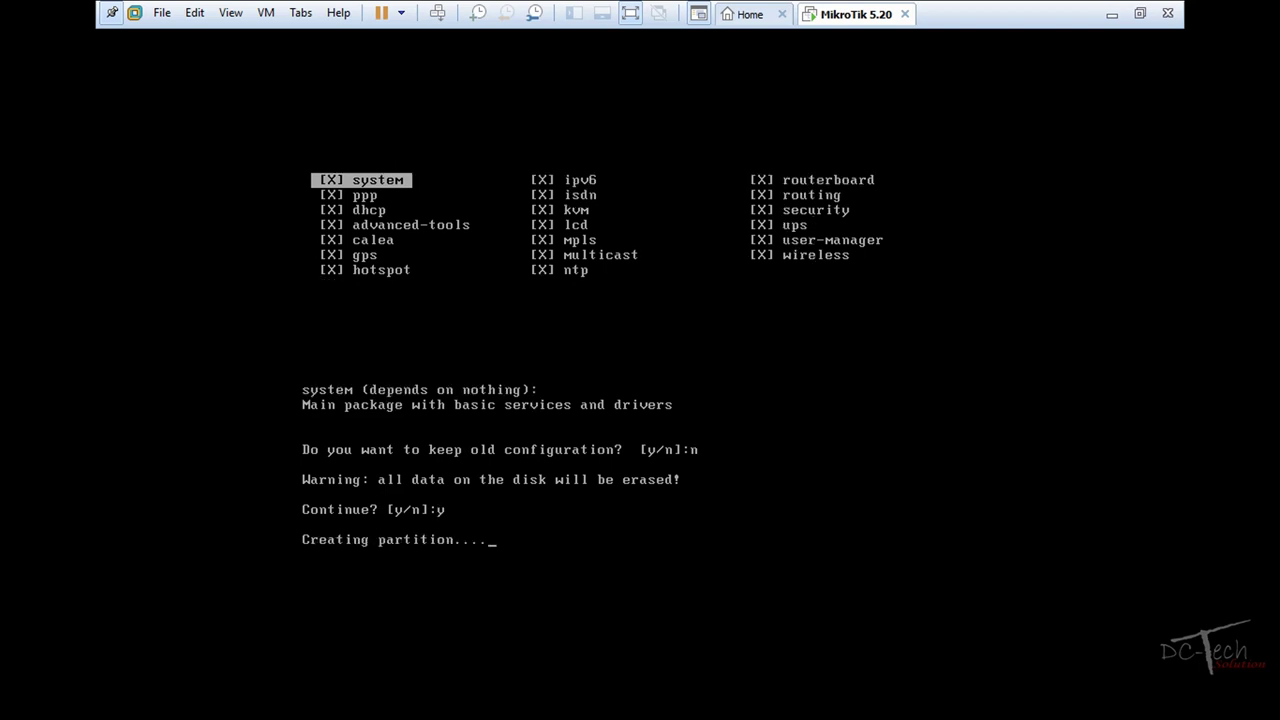